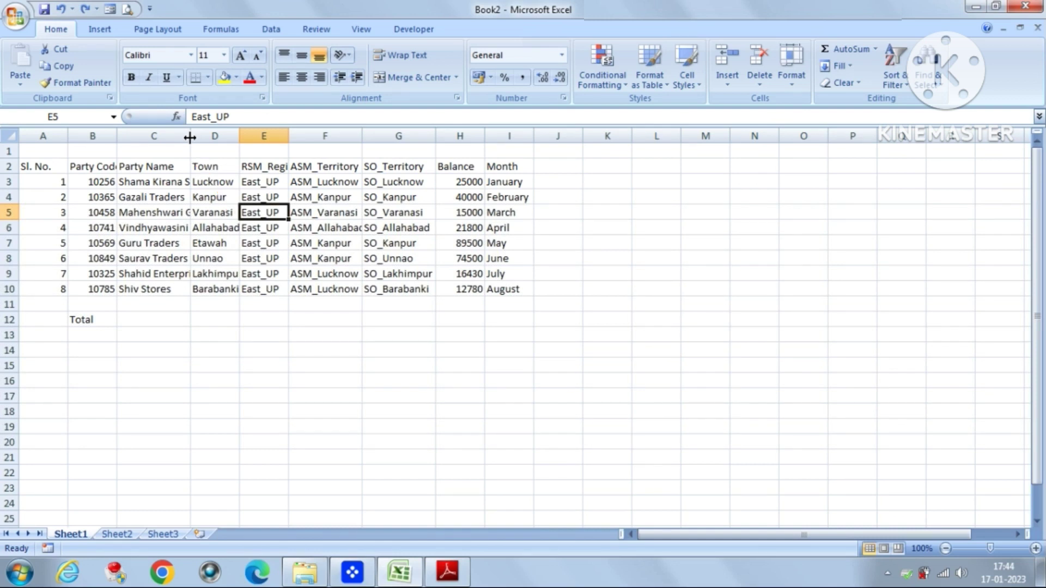
Step: AutoFit the widths of columns A through I on Sheet1 to their contents
{"action": "double_click", "coordinate": [189, 138]}
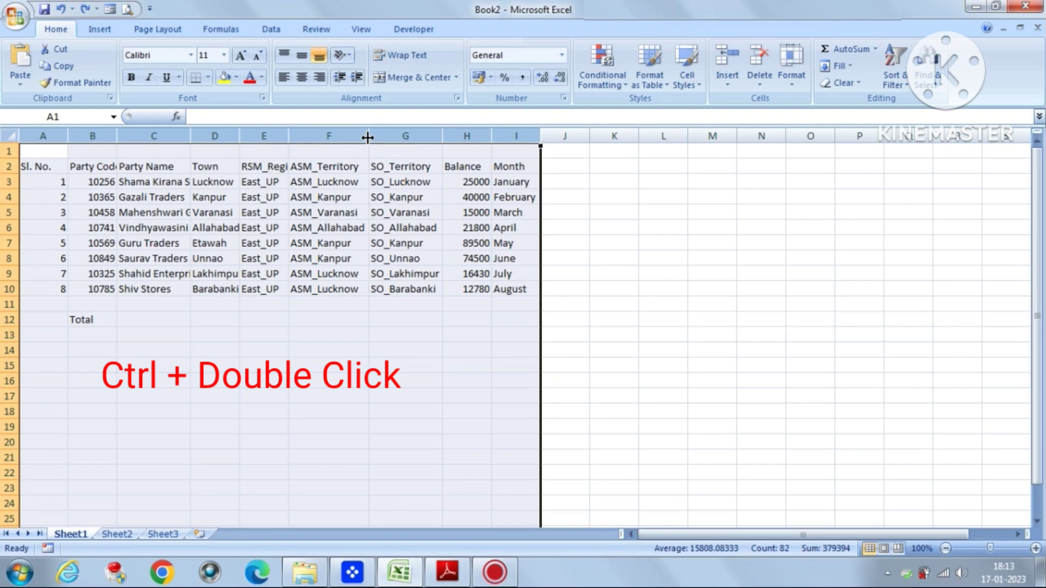
{"action": "double_click", "coordinate": [367, 138]}
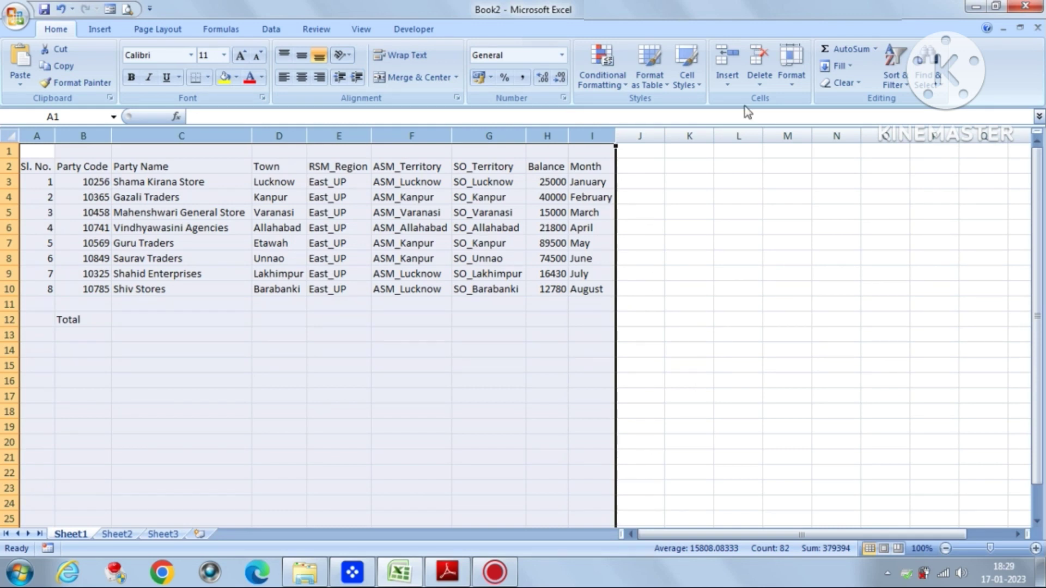
Step: Set the width of the selected columns A through I to 15
{"action": "left_click", "coordinate": [803, 75]}
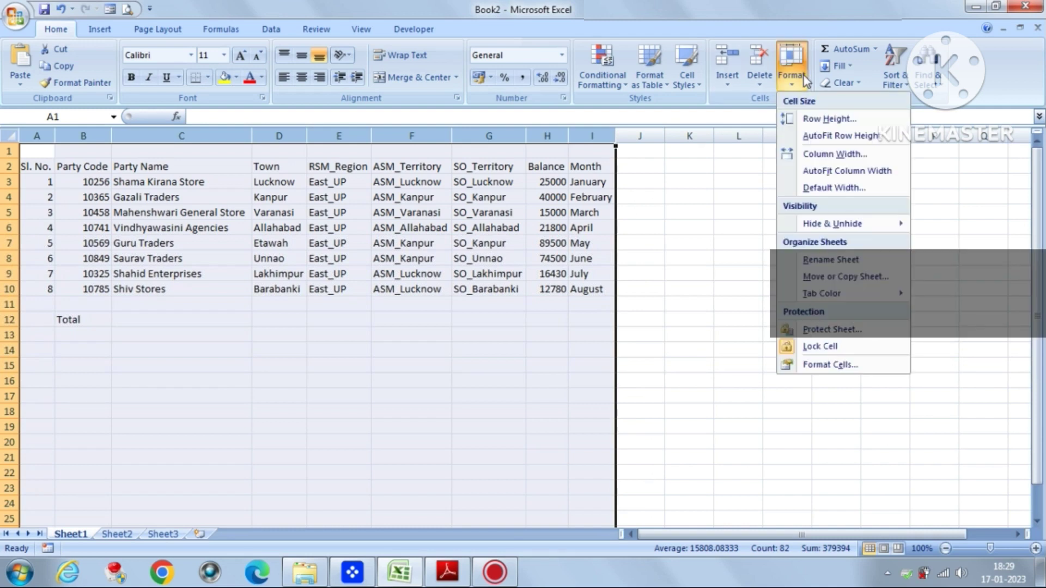
{"action": "left_click", "coordinate": [818, 154]}
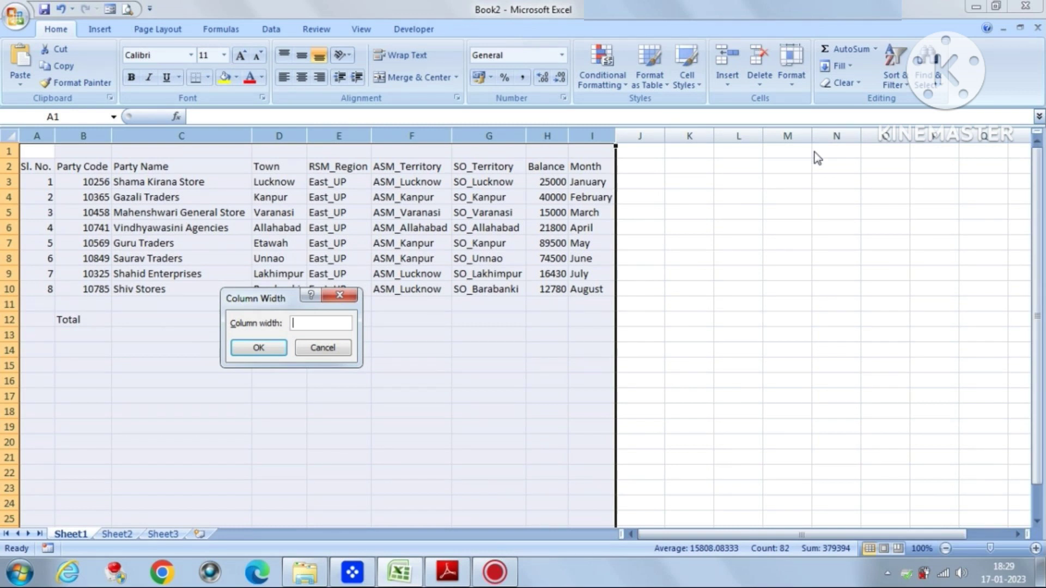
{"action": "type", "text": "15"}
{"action": "left_click", "coordinate": [260, 348]}
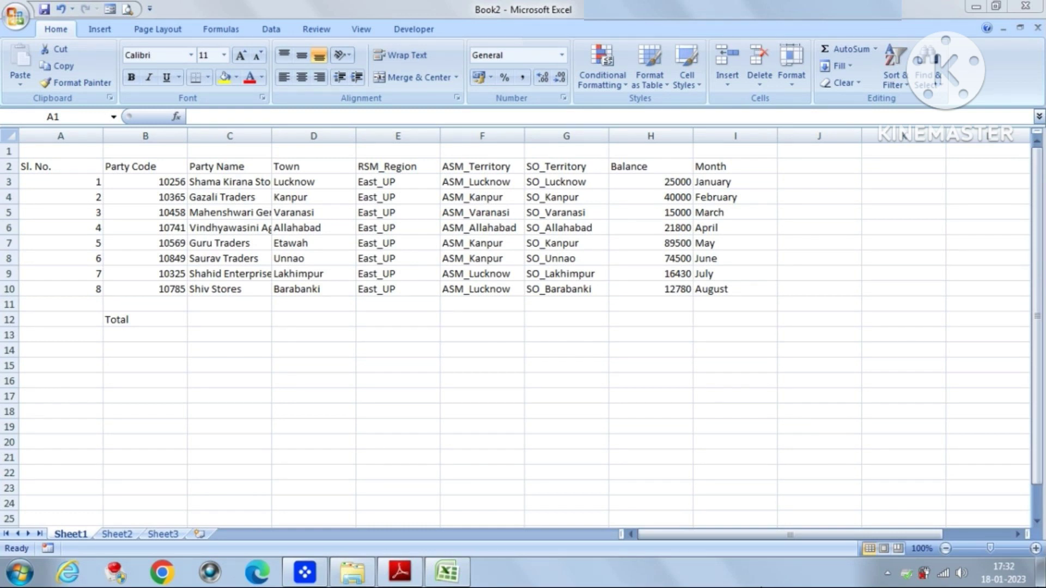
Step: Switch to Sheet2 and manually increase the height of row 4, the Mahenshwari General Store row
{"action": "left_click", "coordinate": [118, 534]}
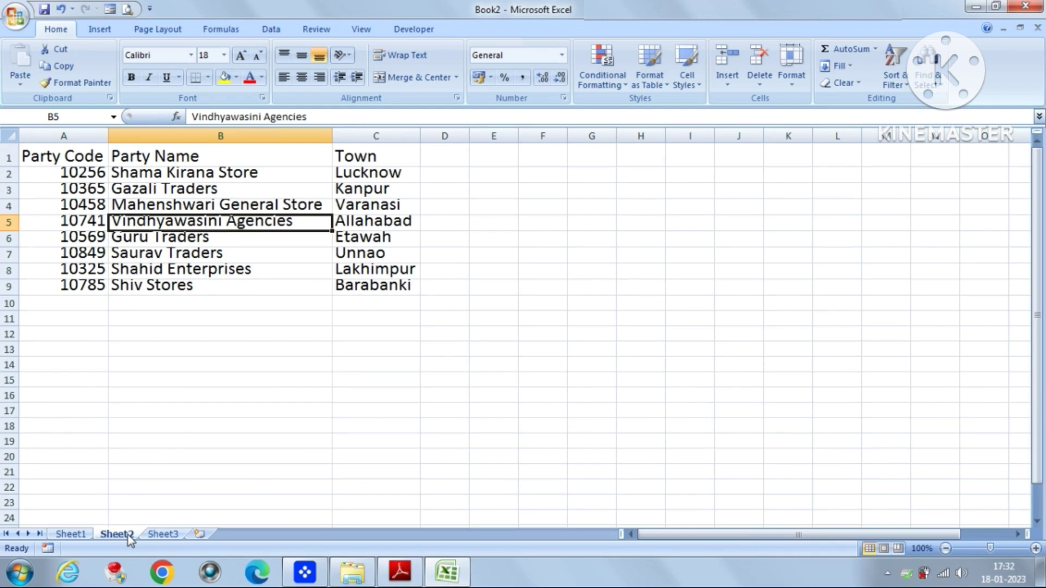
{"action": "left_click", "coordinate": [112, 349]}
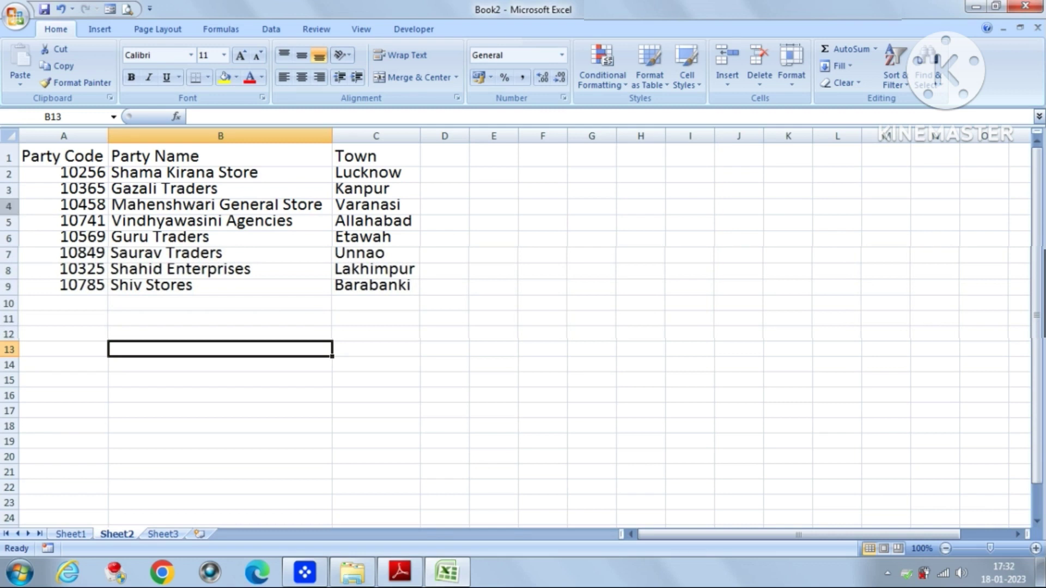
{"action": "left_click", "coordinate": [9, 206]}
{"action": "left_click", "coordinate": [24, 223]}
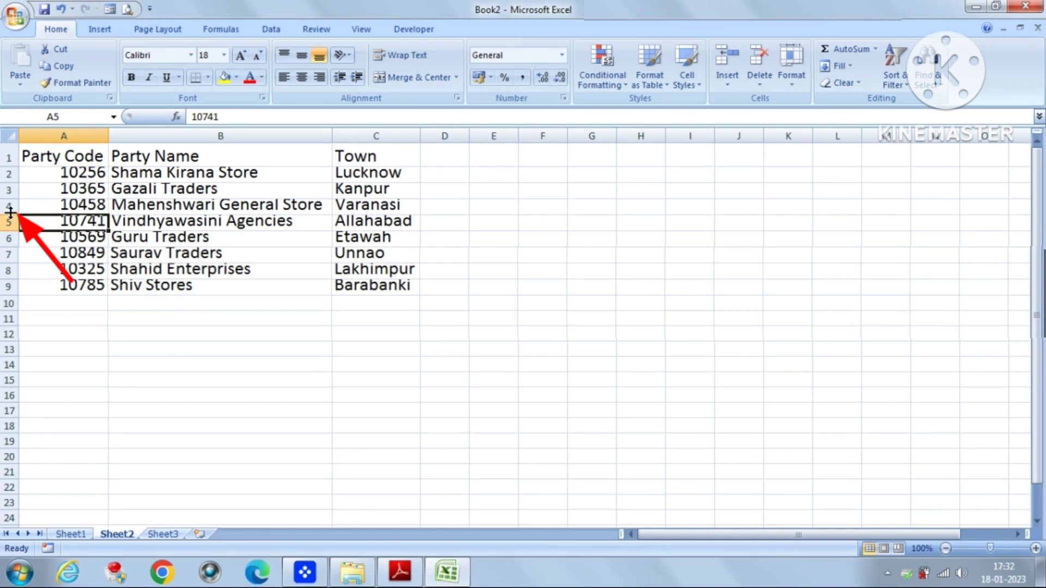
{"action": "left_click_drag", "start_coordinate": [10, 213], "coordinate": [10, 221]}
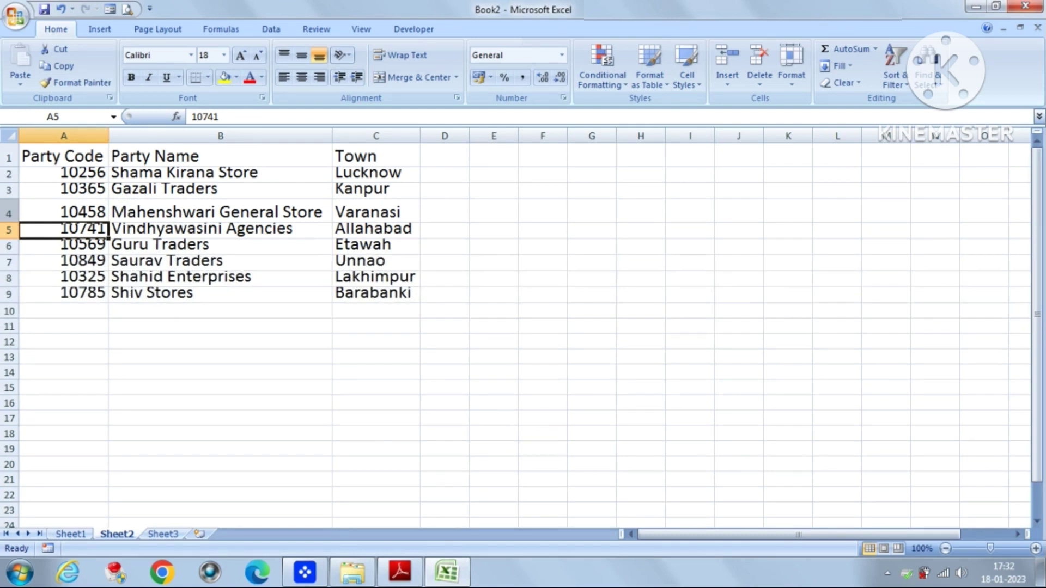
{"action": "left_click", "coordinate": [120, 324]}
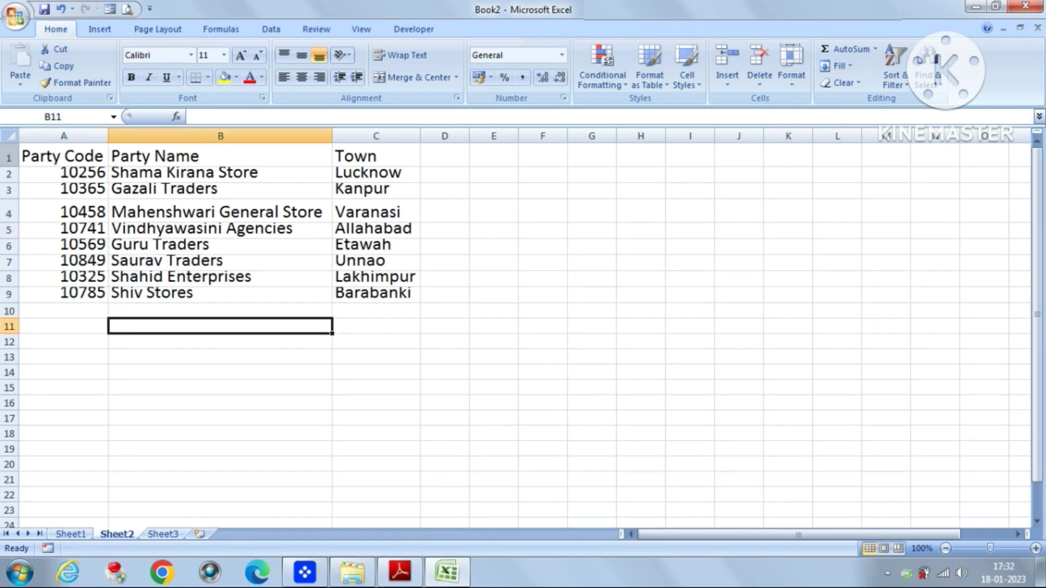
Step: AutoFit the heights of rows 1 through 9 on Sheet2 to their contents
{"action": "left_click", "coordinate": [9, 158]}
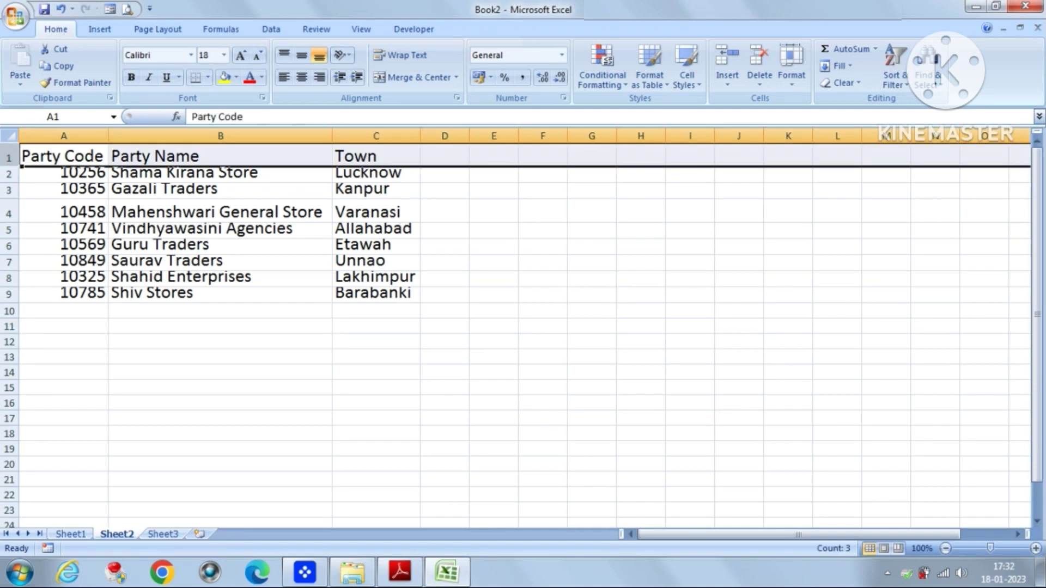
{"action": "left_click_drag", "start_coordinate": [11, 163], "coordinate": [17, 296]}
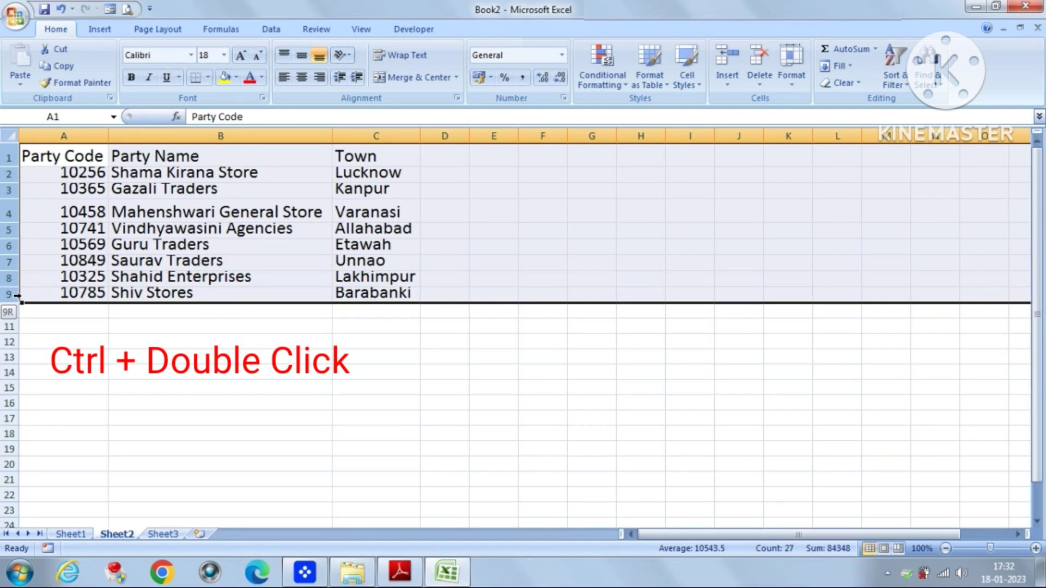
{"action": "double_click", "coordinate": [16, 198]}
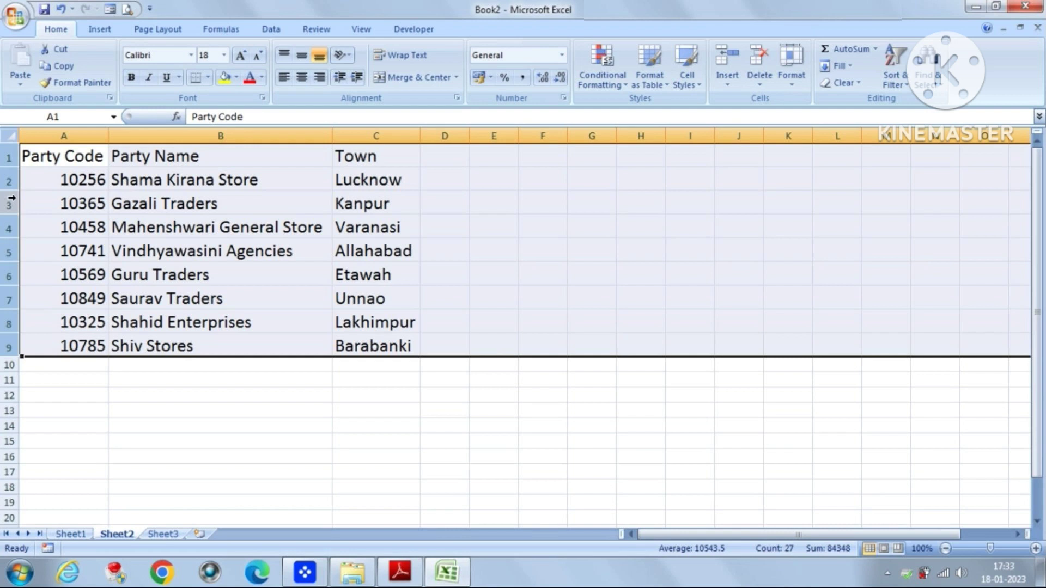
{"action": "left_click", "coordinate": [46, 244]}
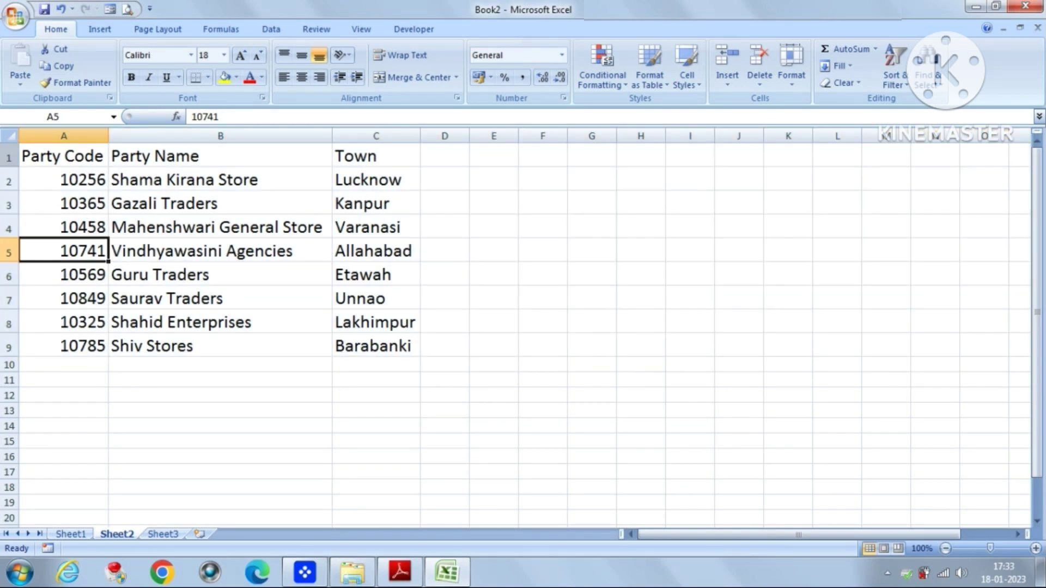
Step: Set the height of rows 1 through 9 on Sheet2 to 28
{"action": "key", "text": "ctrl+shift+Down"}
{"action": "left_click", "coordinate": [9, 158]}
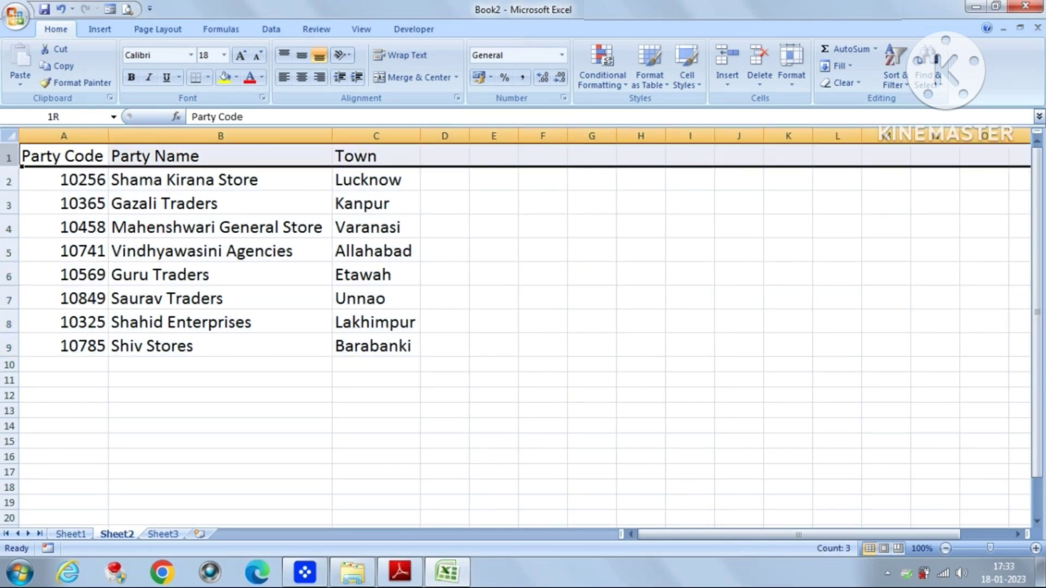
{"action": "key", "text": "ctrl+shift+Down"}
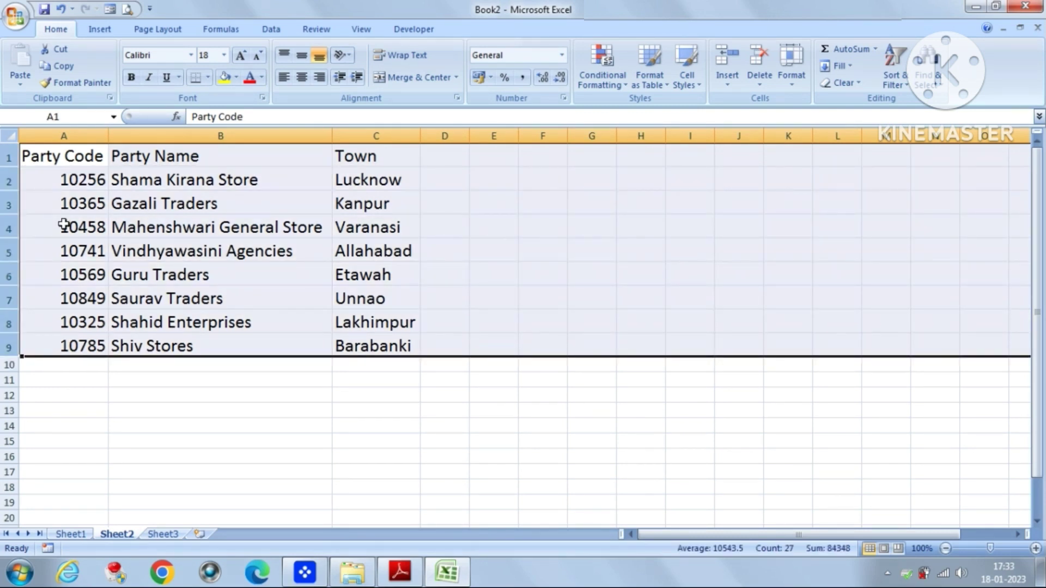
{"action": "left_click", "coordinate": [795, 73]}
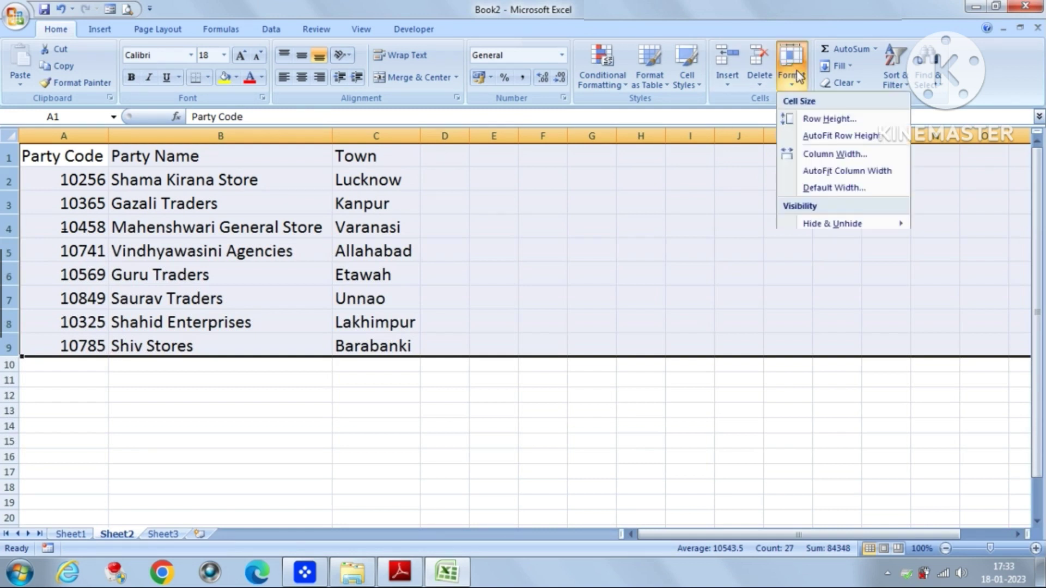
{"action": "left_click", "coordinate": [814, 119]}
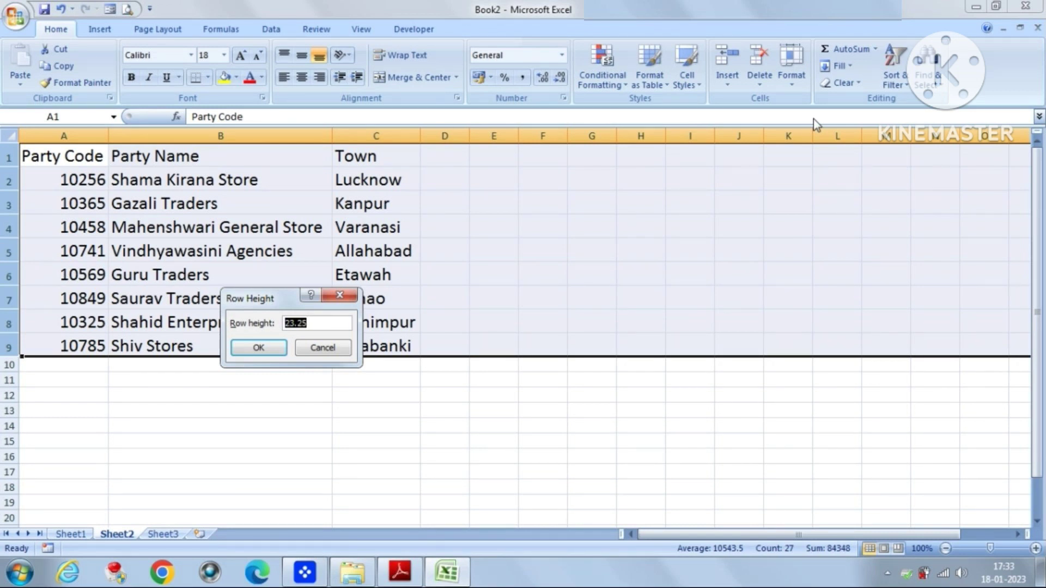
{"action": "type", "text": "28"}
{"action": "left_click", "coordinate": [261, 346]}
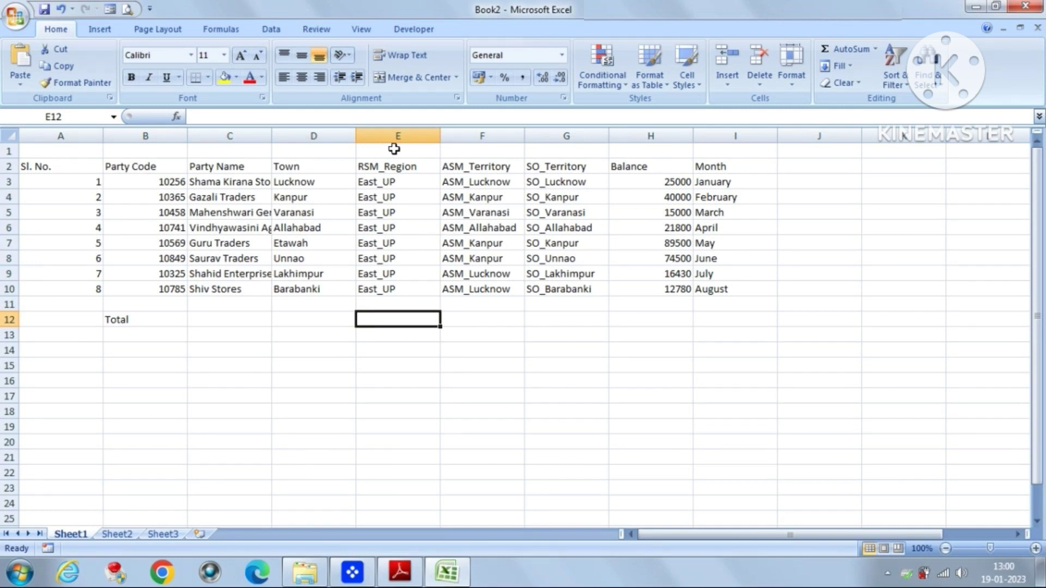
Step: Hide column E, RSM_Region, on Sheet1
{"action": "left_click", "coordinate": [393, 135]}
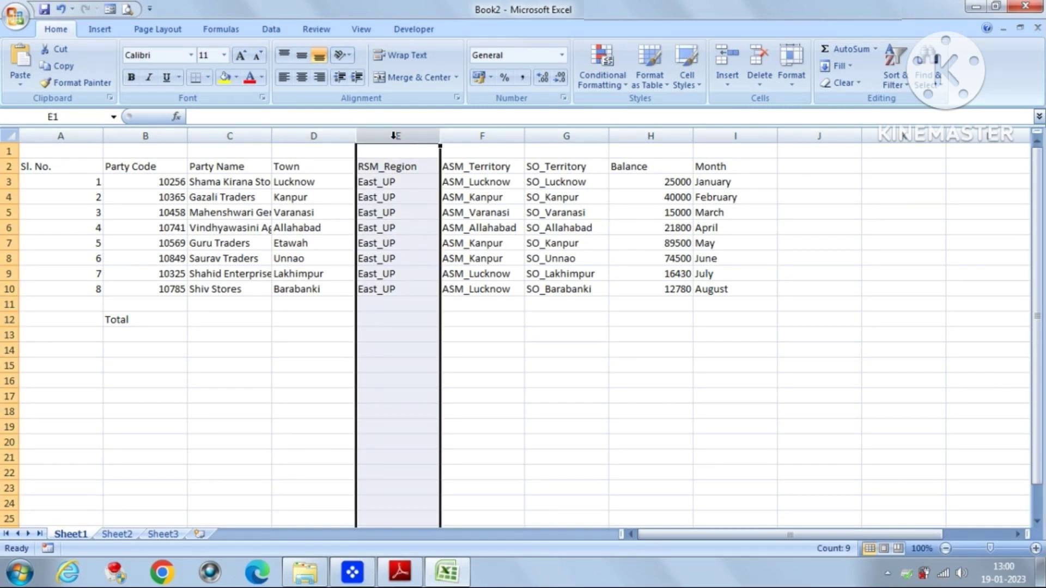
{"action": "right_click", "coordinate": [393, 136]}
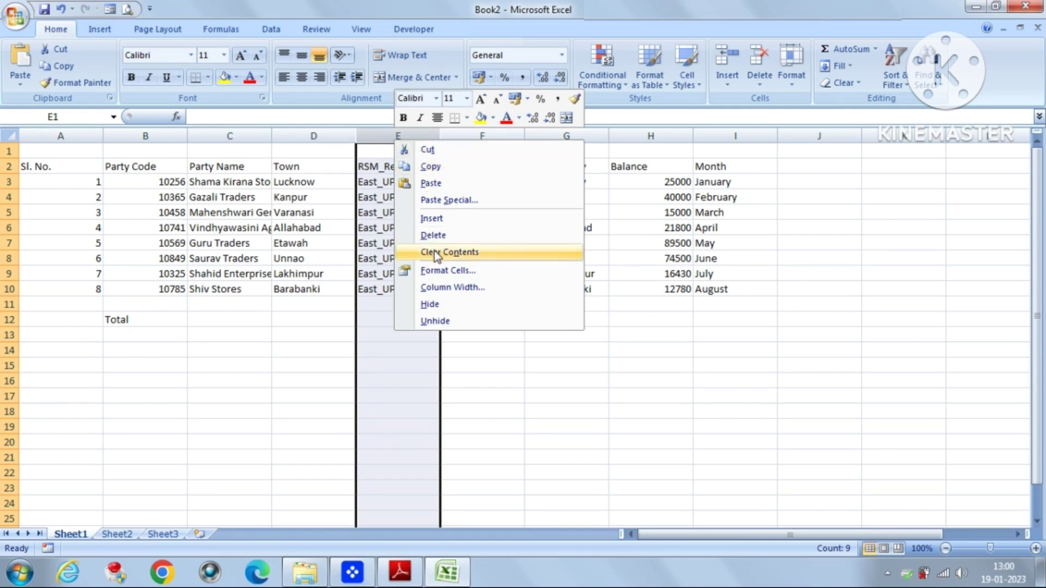
{"action": "left_click", "coordinate": [437, 303]}
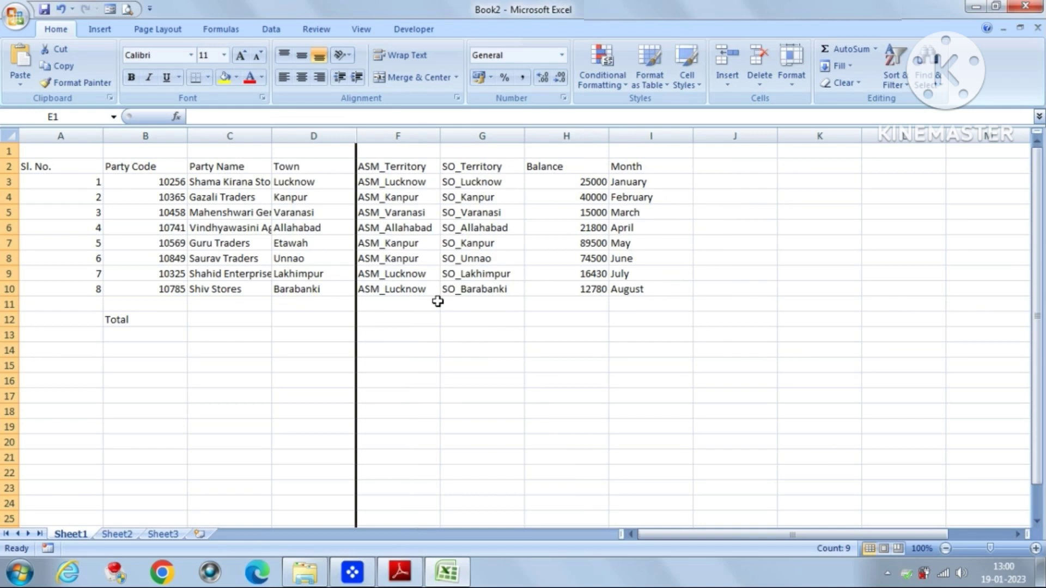
{"action": "left_click", "coordinate": [438, 302]}
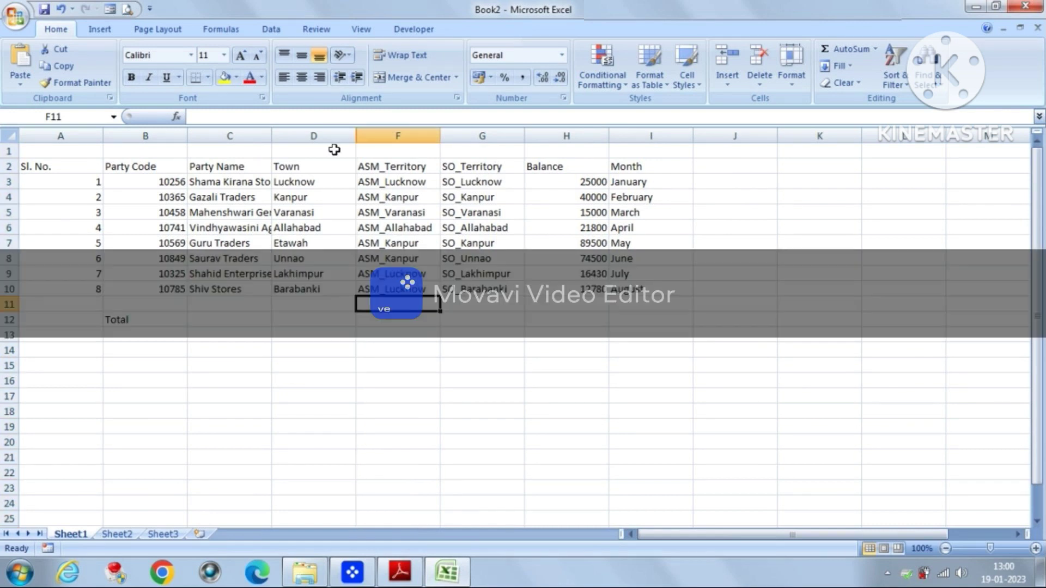
Step: Unhide the RSM_Region column between columns D and F
{"action": "left_click", "coordinate": [329, 134]}
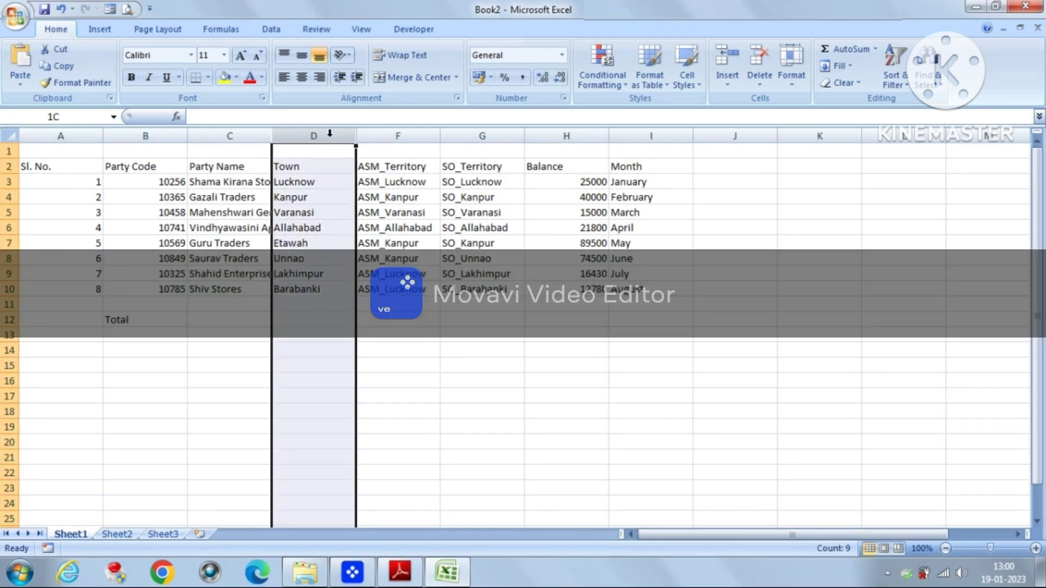
{"action": "left_click_drag", "start_coordinate": [329, 134], "coordinate": [373, 133]}
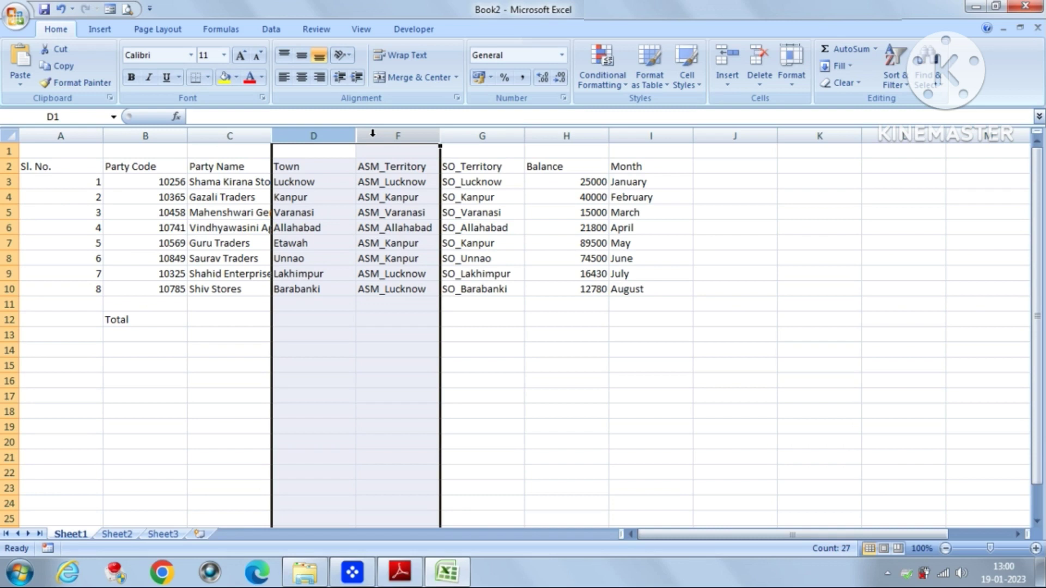
{"action": "right_click", "coordinate": [373, 134]}
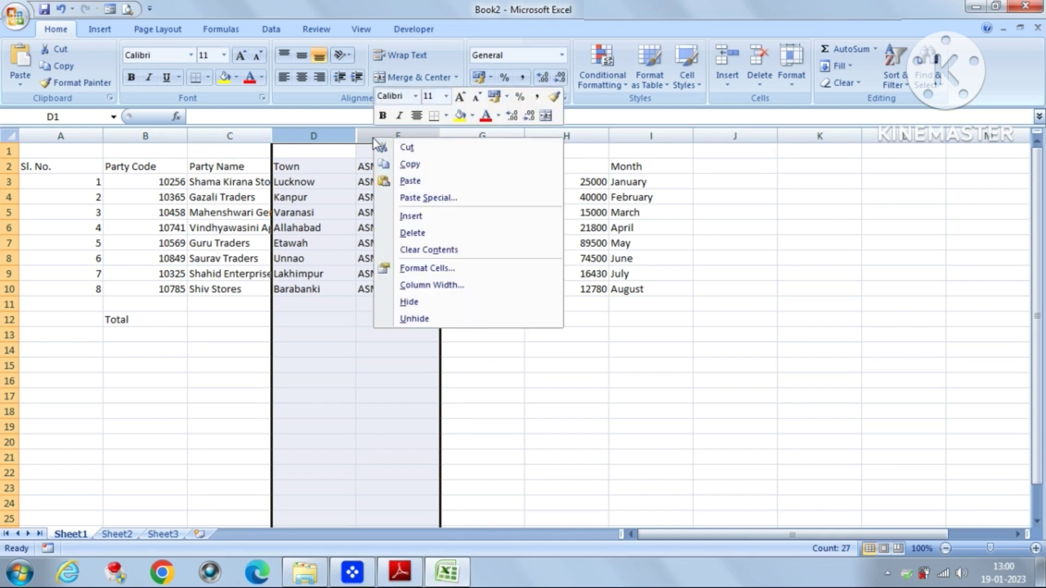
{"action": "left_click", "coordinate": [424, 315]}
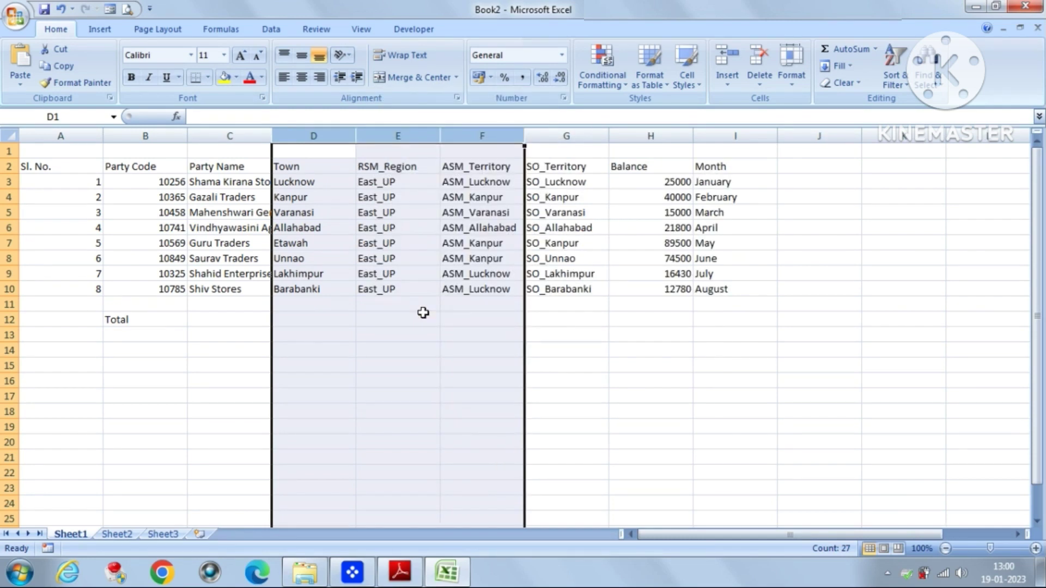
{"action": "left_click", "coordinate": [390, 170]}
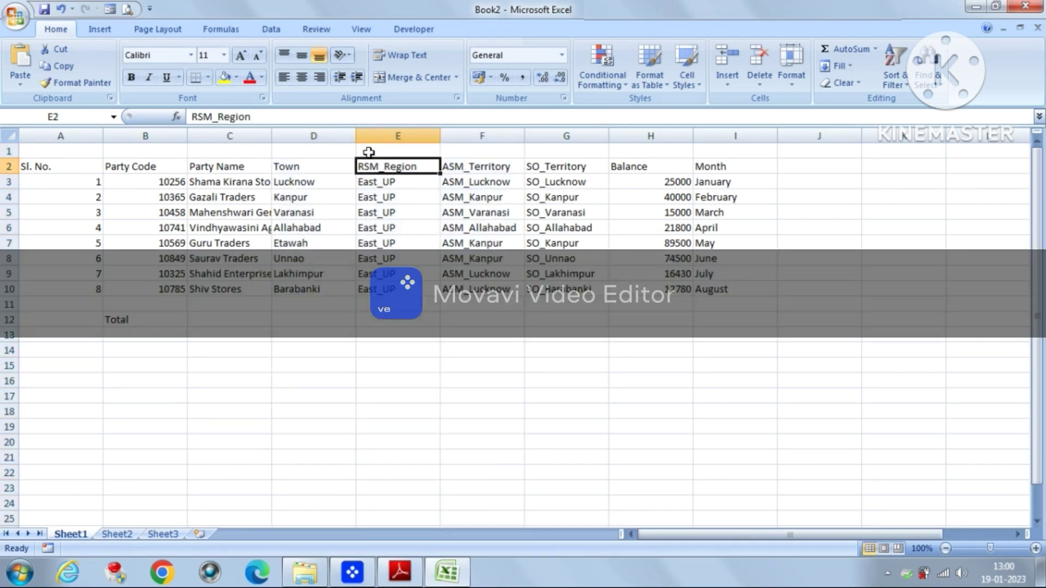
Step: Hide columns D through G, from Town to SO_Territory, on Sheet1
{"action": "left_click", "coordinate": [336, 136]}
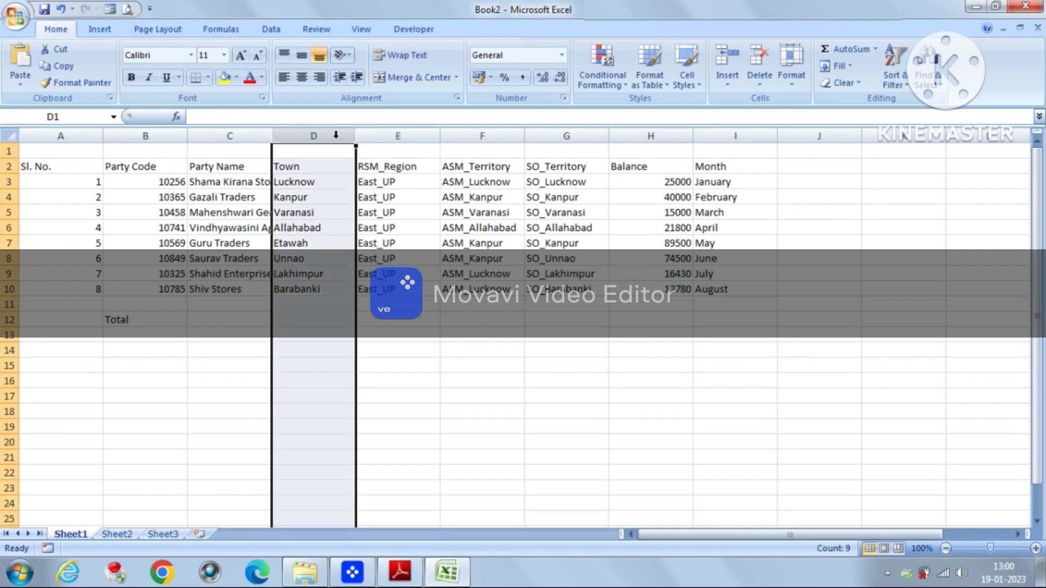
{"action": "left_click_drag", "start_coordinate": [335, 135], "coordinate": [550, 146]}
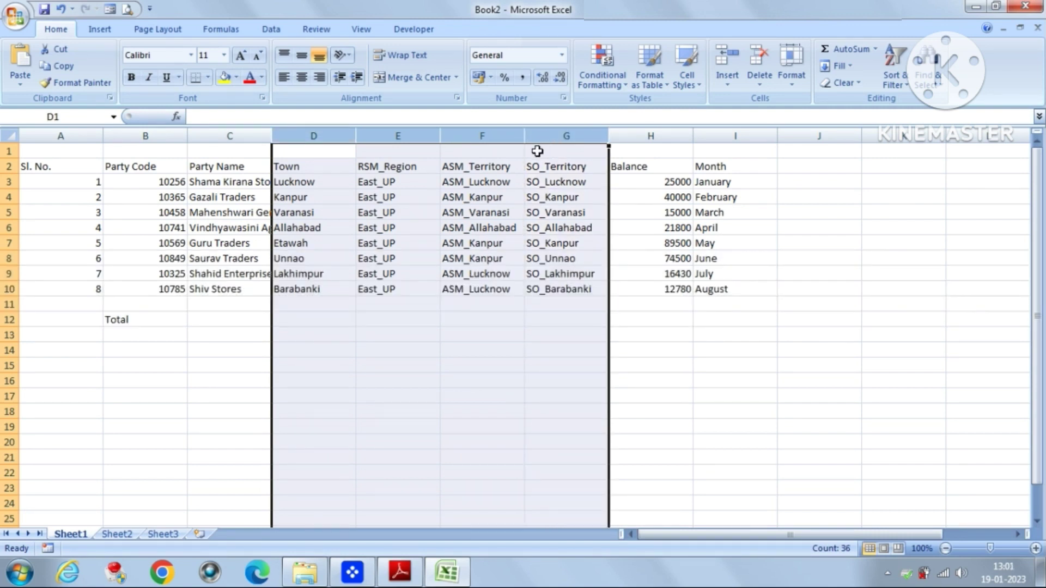
{"action": "right_click", "coordinate": [538, 152]}
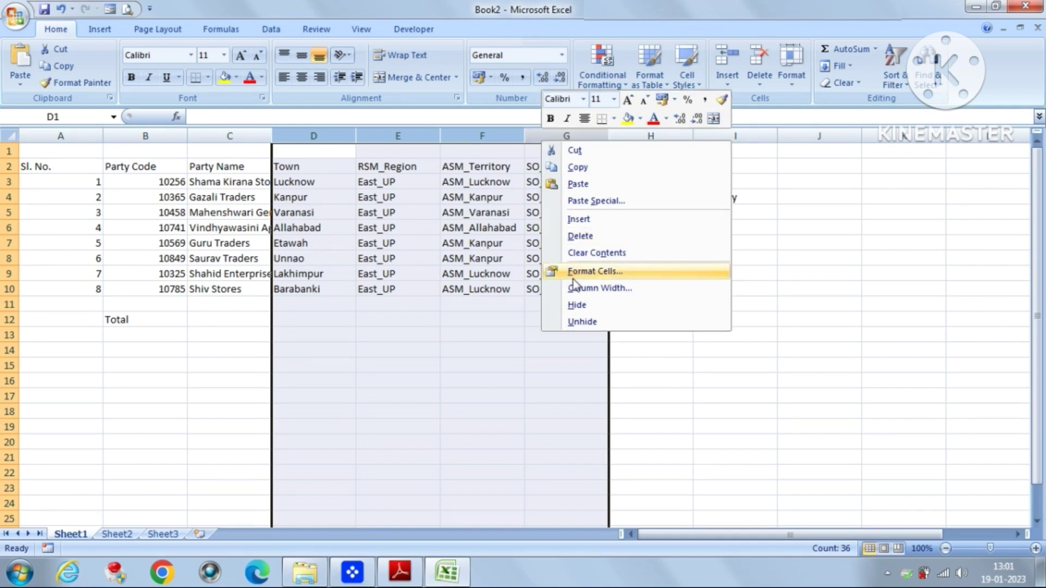
{"action": "left_click", "coordinate": [576, 307]}
{"action": "left_click", "coordinate": [414, 318]}
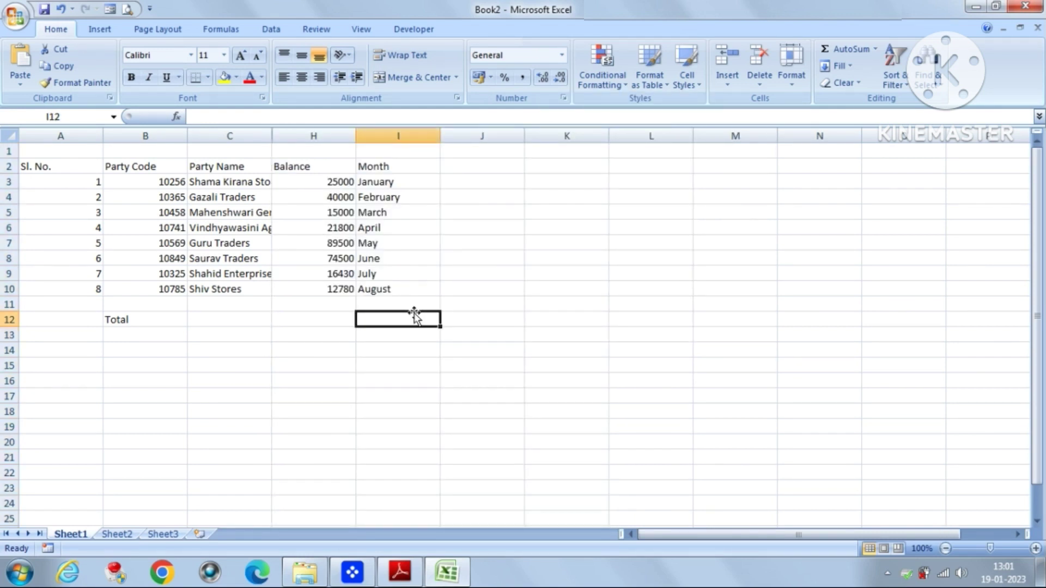
Step: Unhide the hidden columns D through G between Party Name and Balance on Sheet1
{"action": "left_click", "coordinate": [253, 135]}
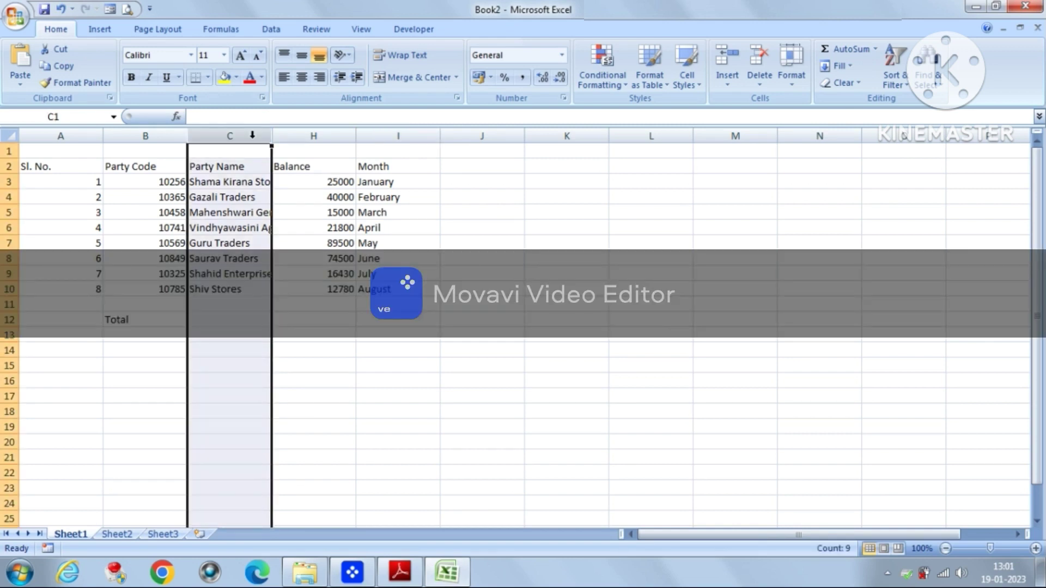
{"action": "left_click_drag", "start_coordinate": [252, 135], "coordinate": [291, 135]}
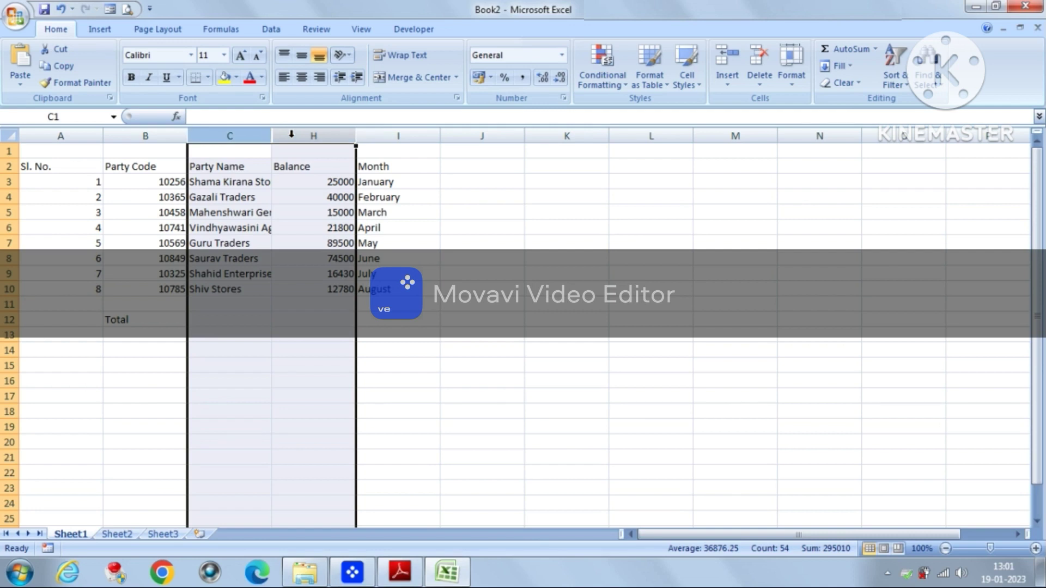
{"action": "right_click", "coordinate": [291, 135]}
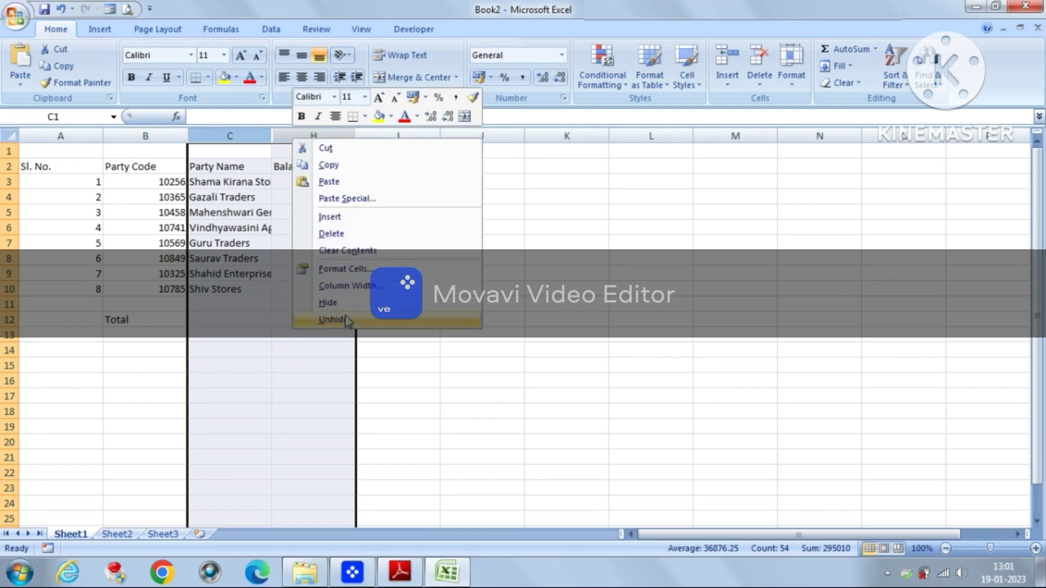
{"action": "left_click", "coordinate": [333, 320]}
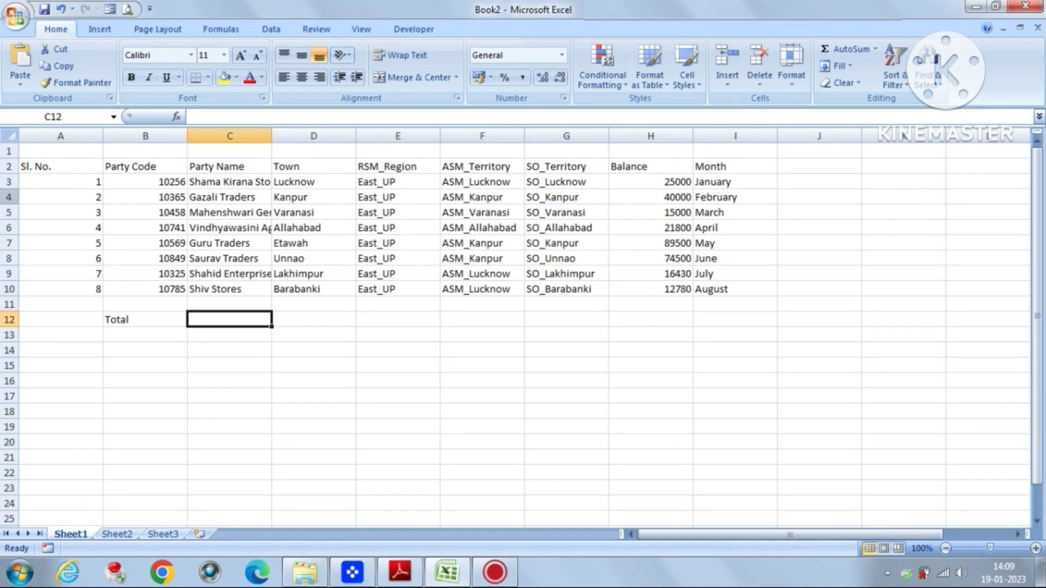
Step: Hide row 4, the Gazali Traders record, on Sheet1
{"action": "left_click", "coordinate": [9, 197]}
{"action": "right_click", "coordinate": [9, 198]}
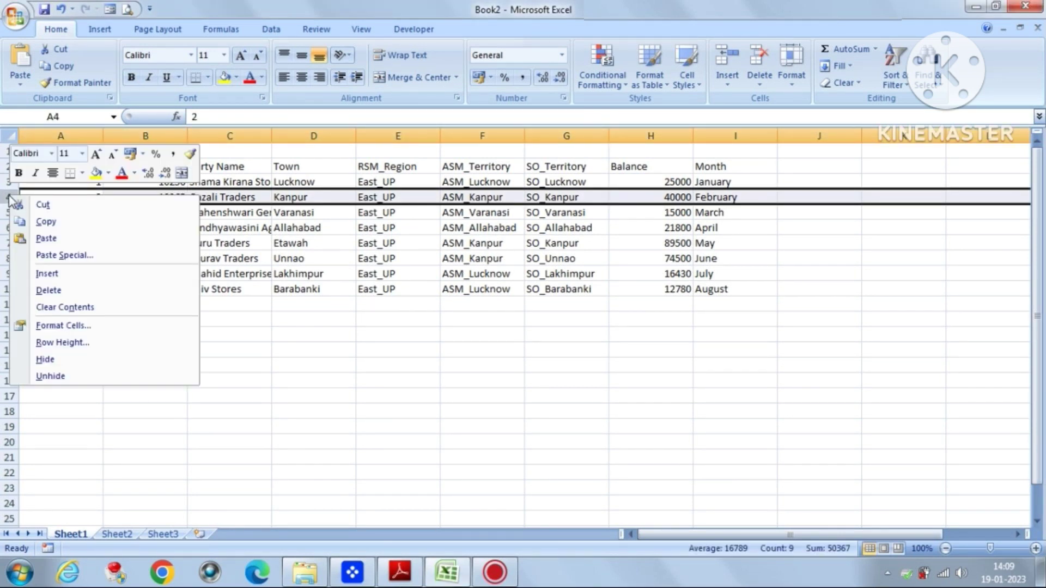
{"action": "left_click", "coordinate": [49, 358]}
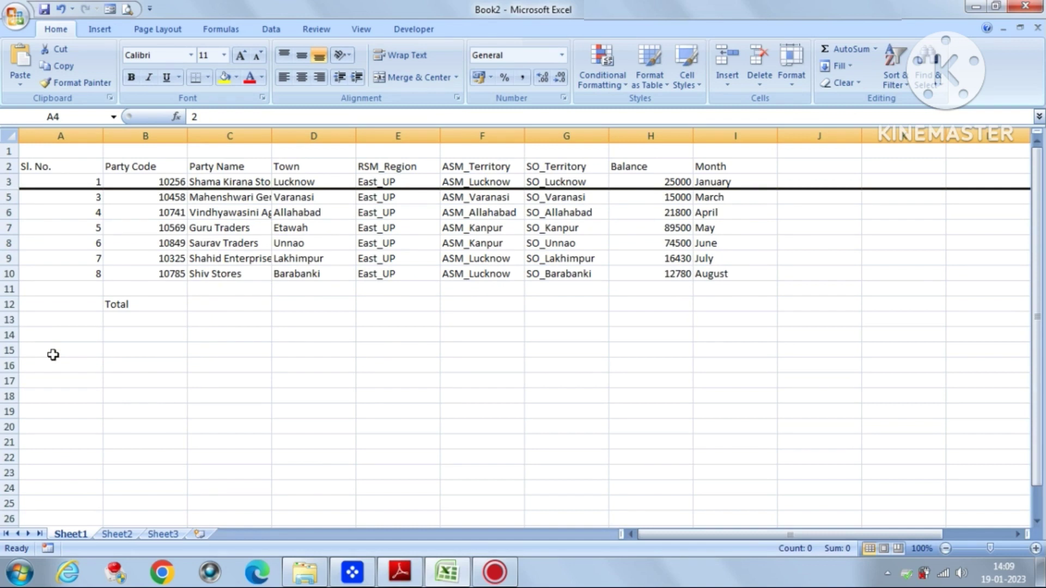
{"action": "left_click", "coordinate": [62, 259]}
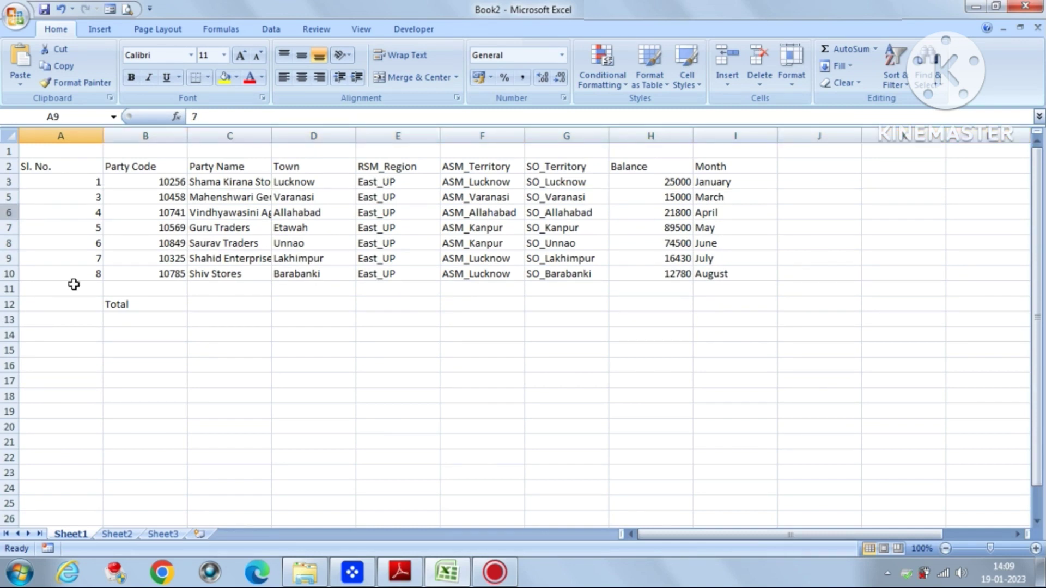
Step: Hide rows 6 through 8 on Sheet1, covering Sl. No. 4 to 6
{"action": "key", "text": "shift+space"}
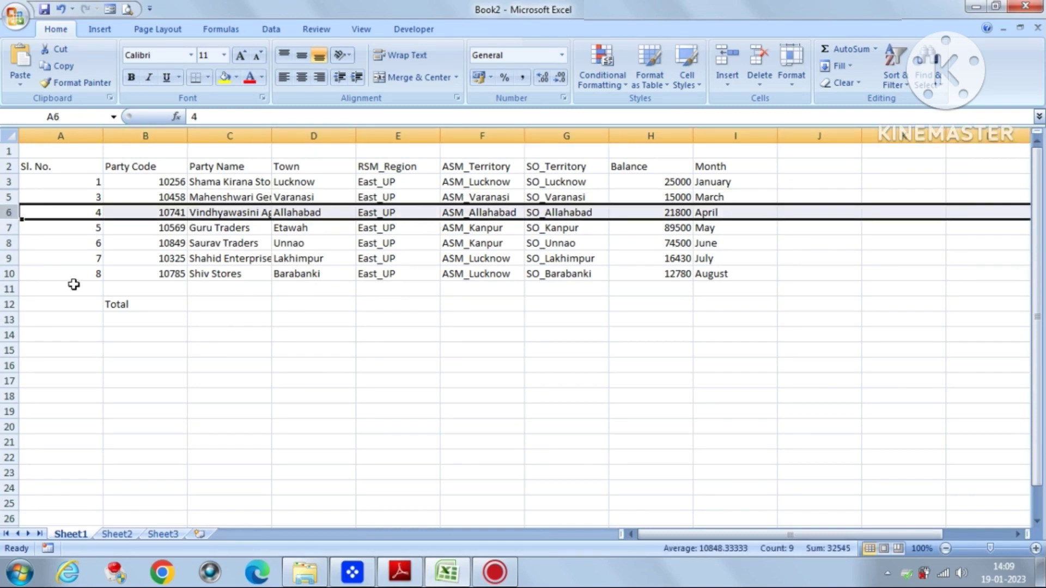
{"action": "key", "text": "shift+Down"}
{"action": "key", "text": "shift+Down"}
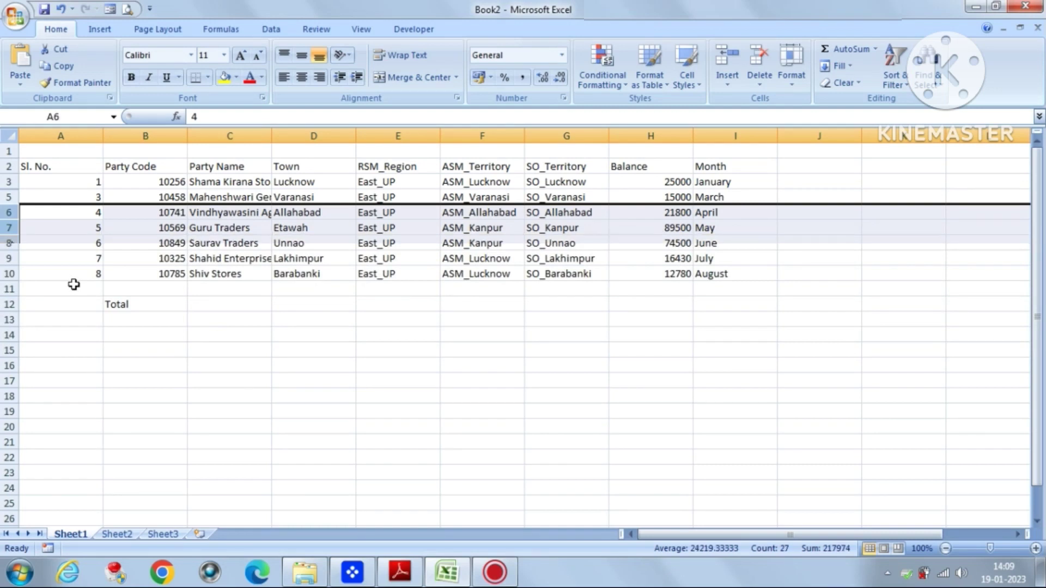
{"action": "right_click", "coordinate": [11, 243]}
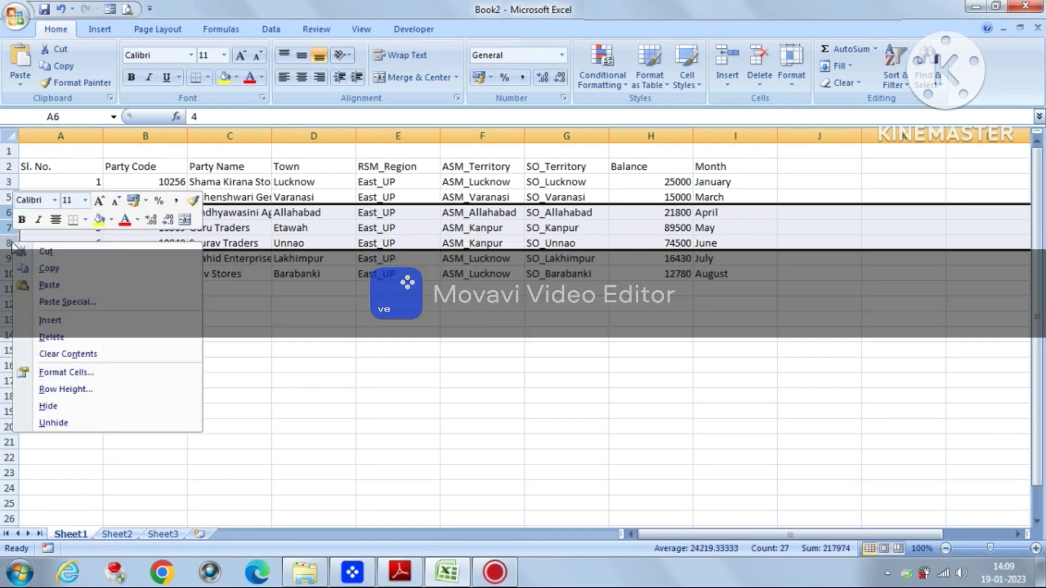
{"action": "left_click", "coordinate": [49, 407]}
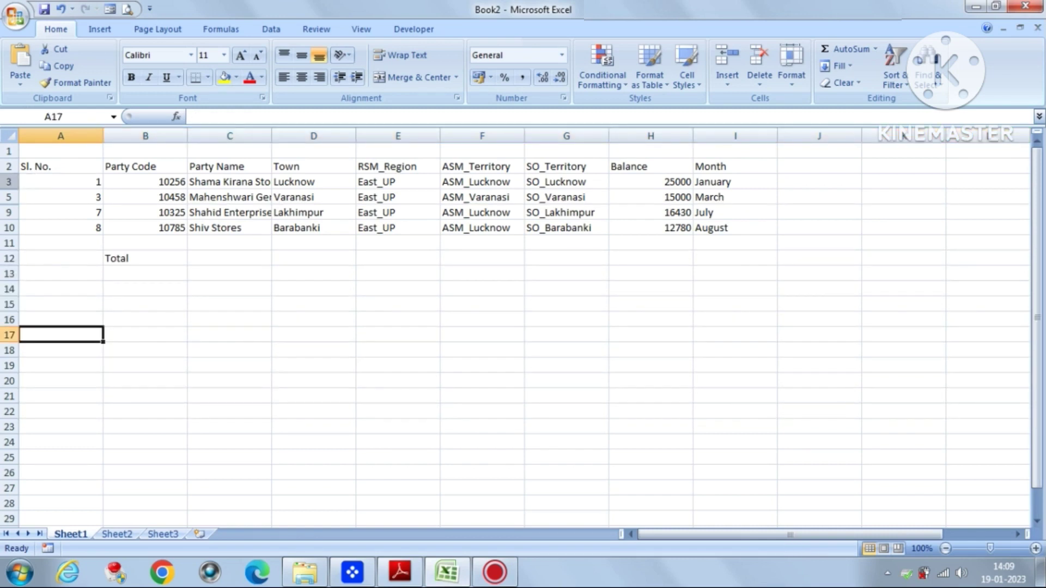
Step: Unhide all the hidden rows between rows 3 and 10 on Sheet1
{"action": "left_click", "coordinate": [9, 182]}
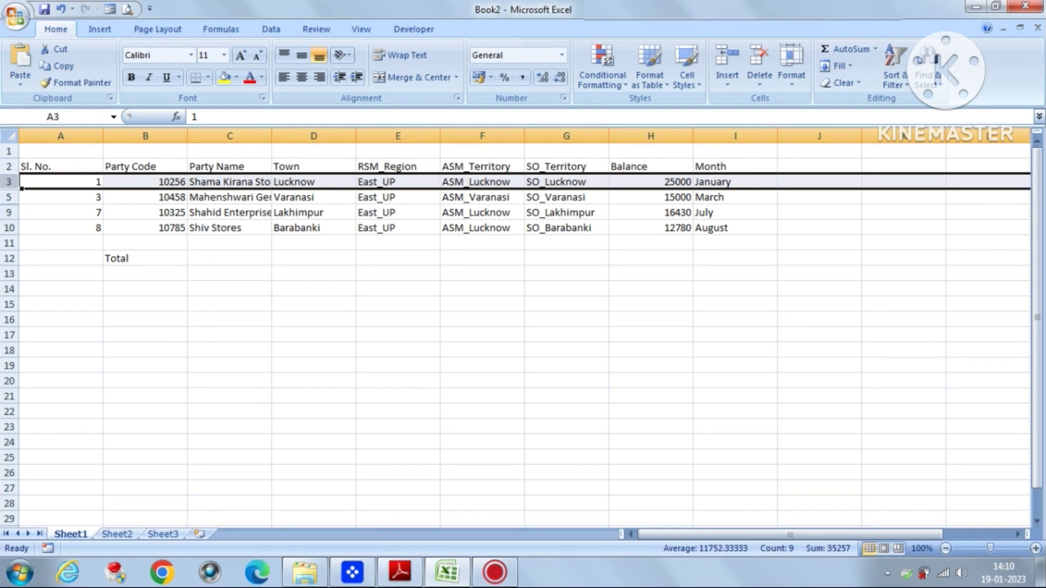
{"action": "left_click_drag", "start_coordinate": [8, 181], "coordinate": [9, 227]}
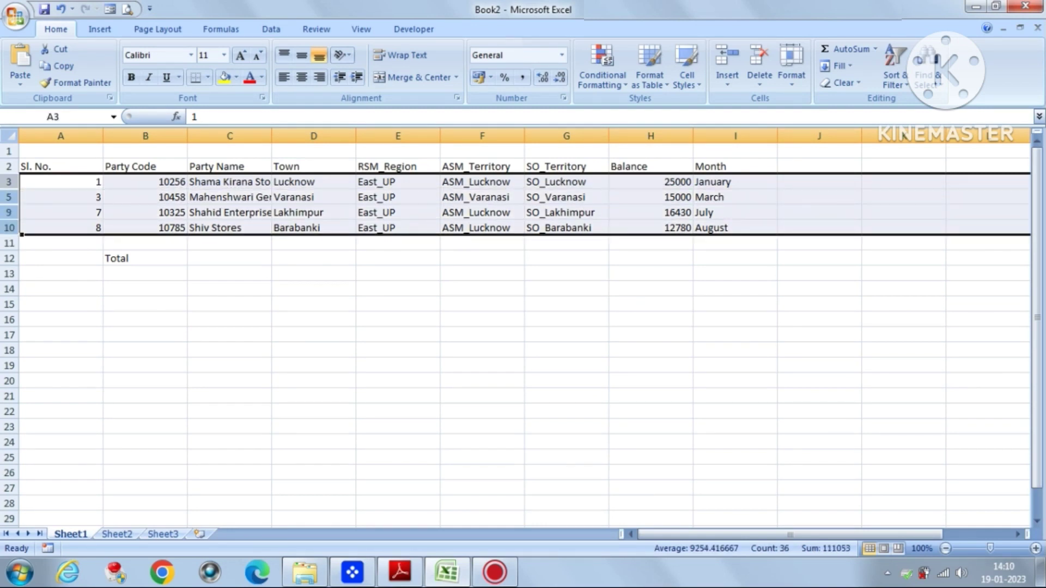
{"action": "right_click", "coordinate": [8, 185]}
{"action": "left_click", "coordinate": [57, 364]}
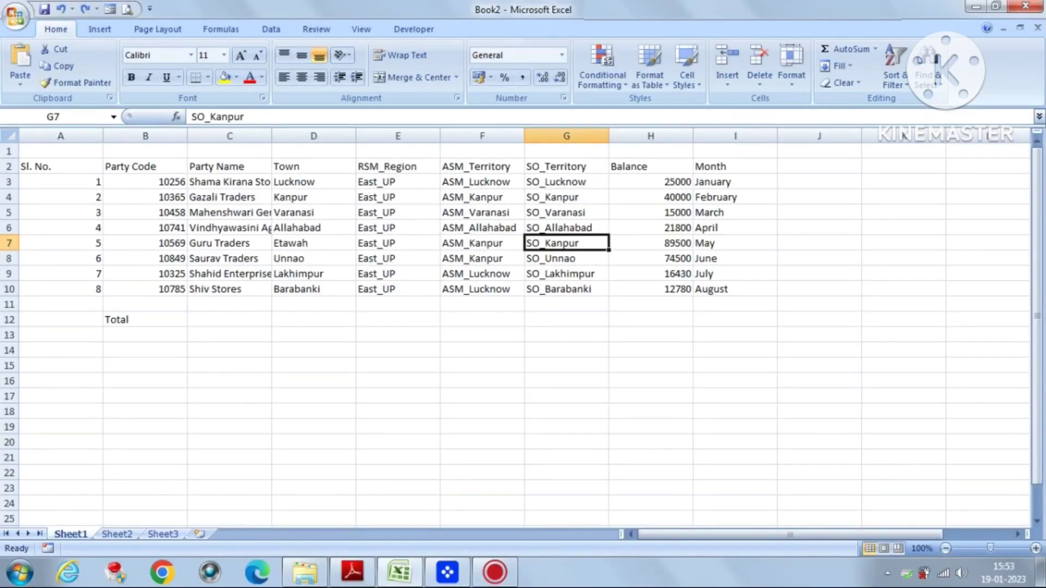
Step: Insert a blank column before the ASM_Territory column, and undo the insertion
{"action": "left_click", "coordinate": [489, 136]}
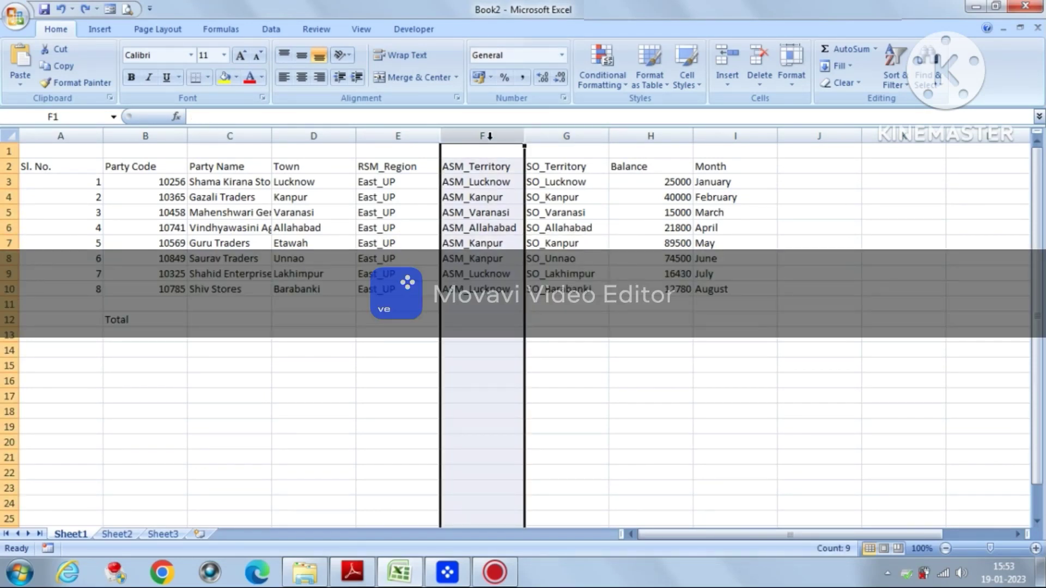
{"action": "right_click", "coordinate": [489, 136]}
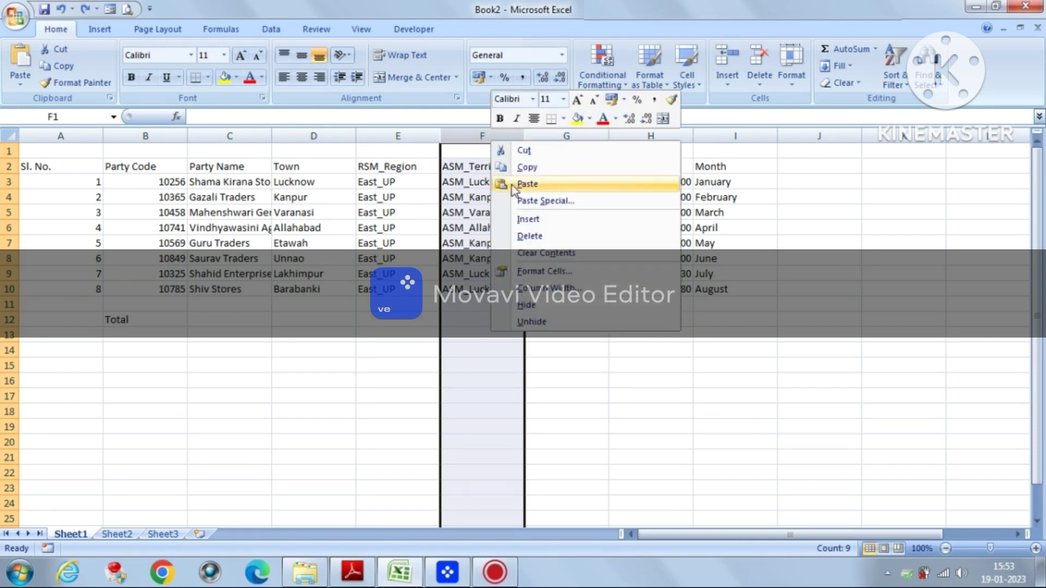
{"action": "left_click", "coordinate": [527, 220]}
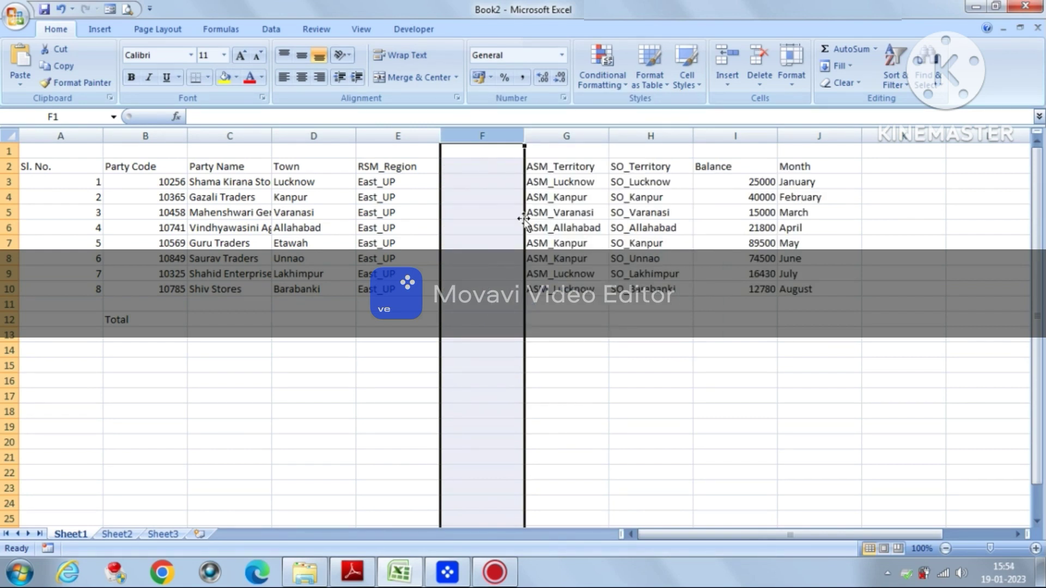
{"action": "left_click", "coordinate": [540, 232]}
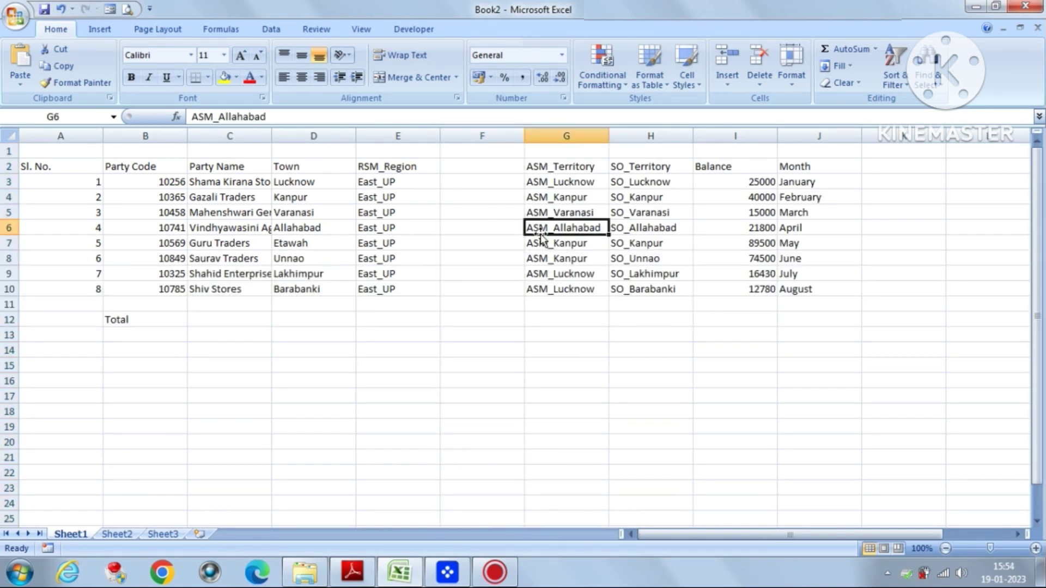
{"action": "key", "text": "ctrl+z"}
{"action": "left_click", "coordinate": [542, 243]}
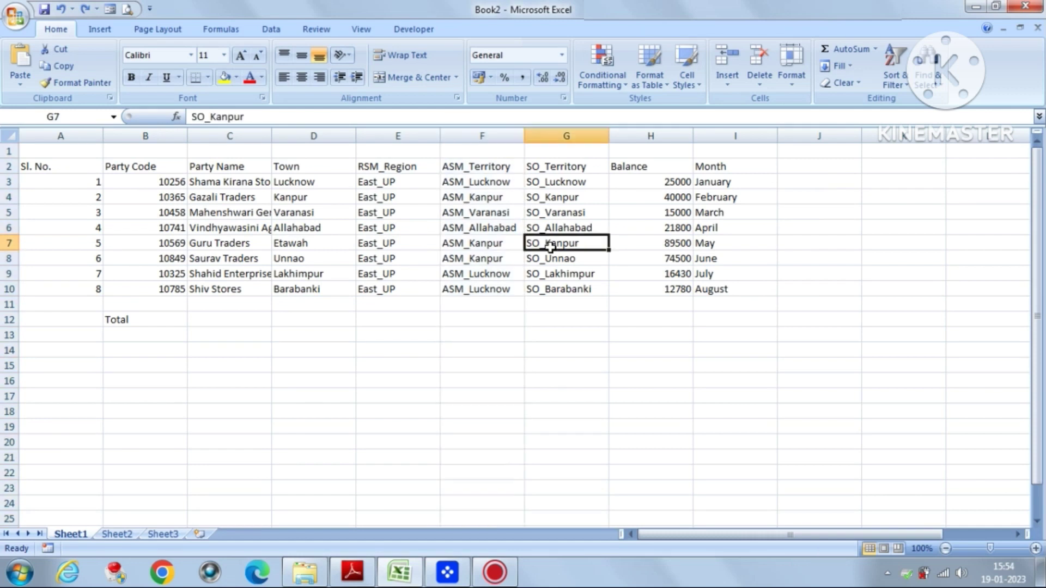
Step: Insert three blank columns at once before ASM_Territory, based on columns F through H
{"action": "left_click", "coordinate": [482, 135]}
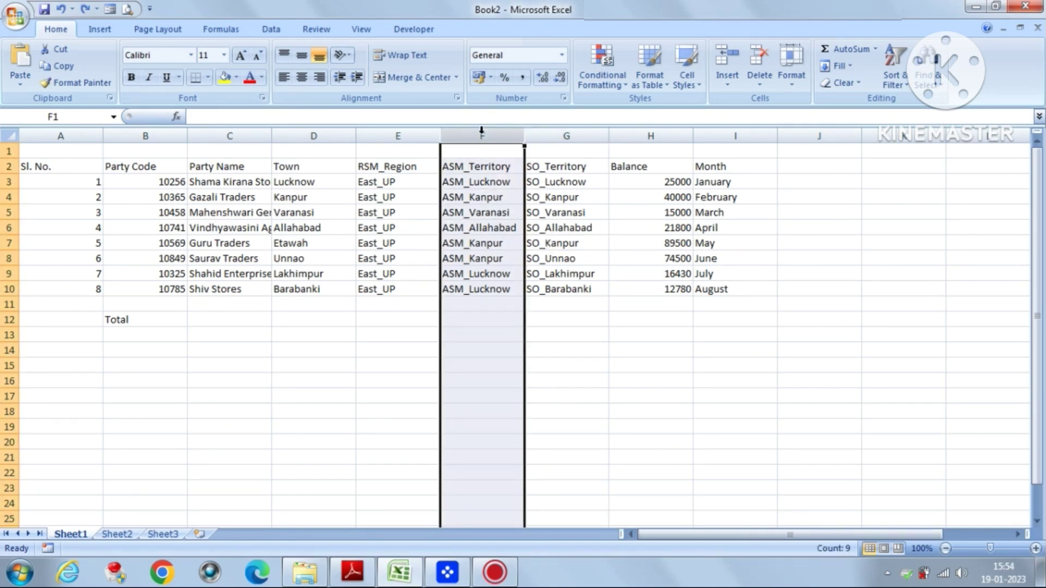
{"action": "left_click", "coordinate": [482, 130]}
{"action": "left_click_drag", "start_coordinate": [481, 131], "coordinate": [619, 130]}
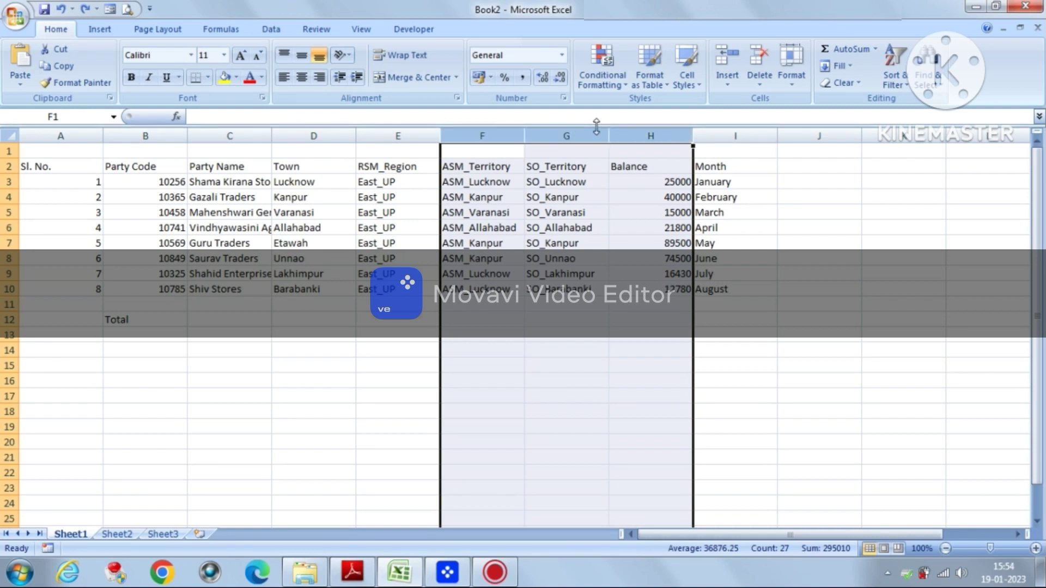
{"action": "right_click", "coordinate": [528, 135]}
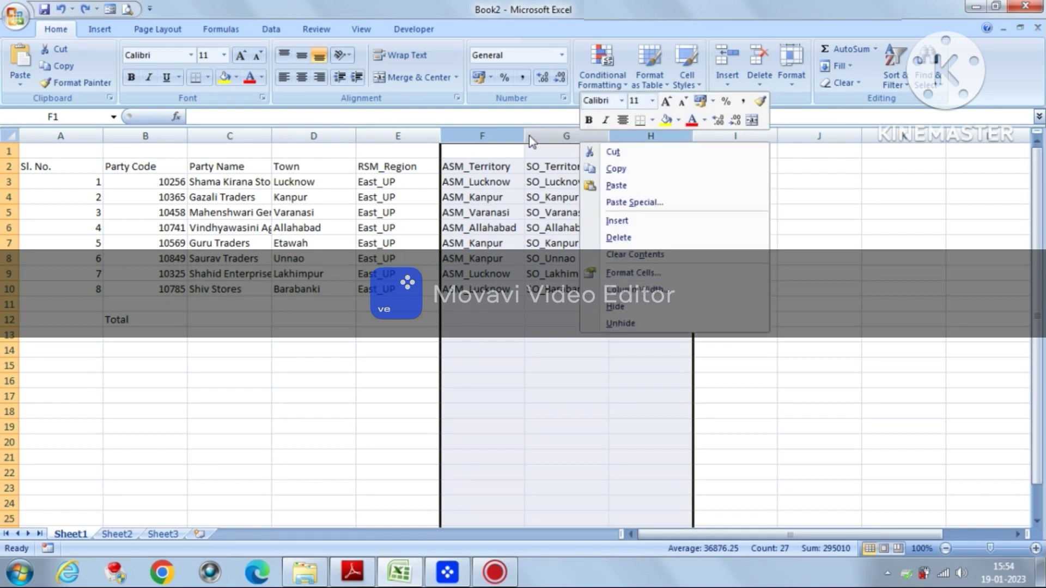
{"action": "left_click", "coordinate": [565, 214]}
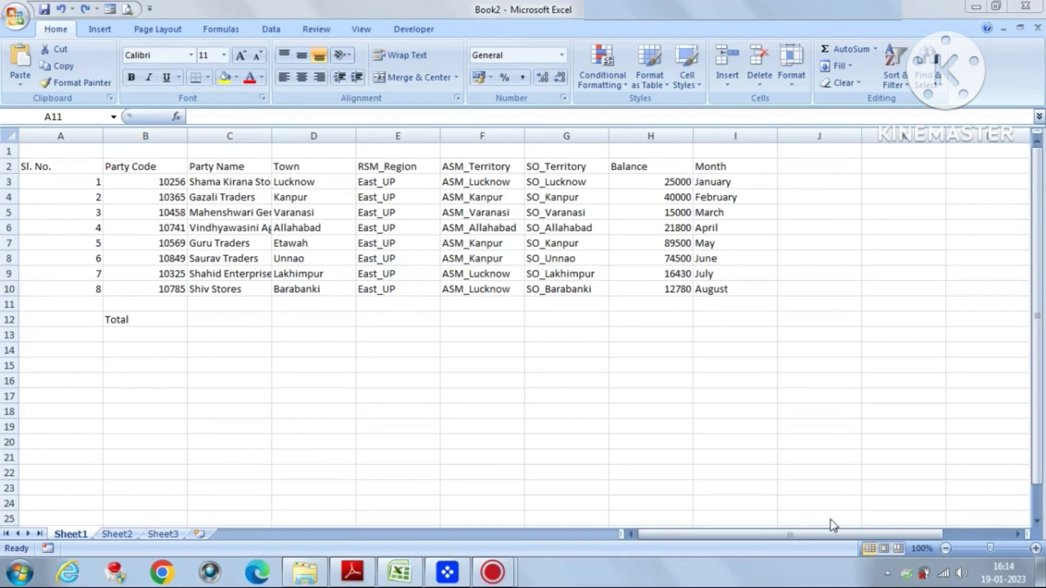
Step: Insert a blank row above row 5, the March record, and undo the insertion
{"action": "left_click", "coordinate": [9, 213]}
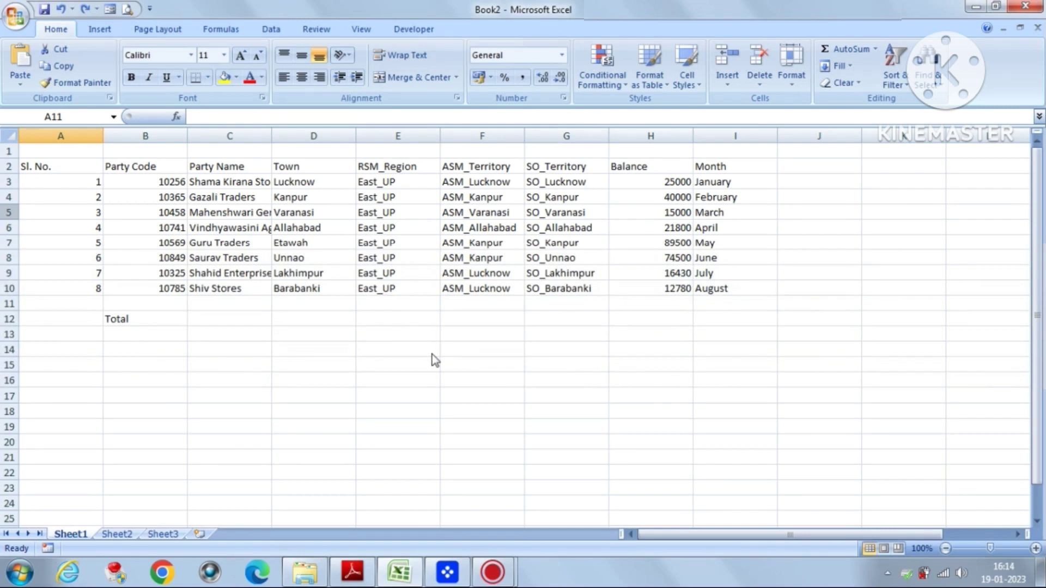
{"action": "left_click", "coordinate": [9, 213]}
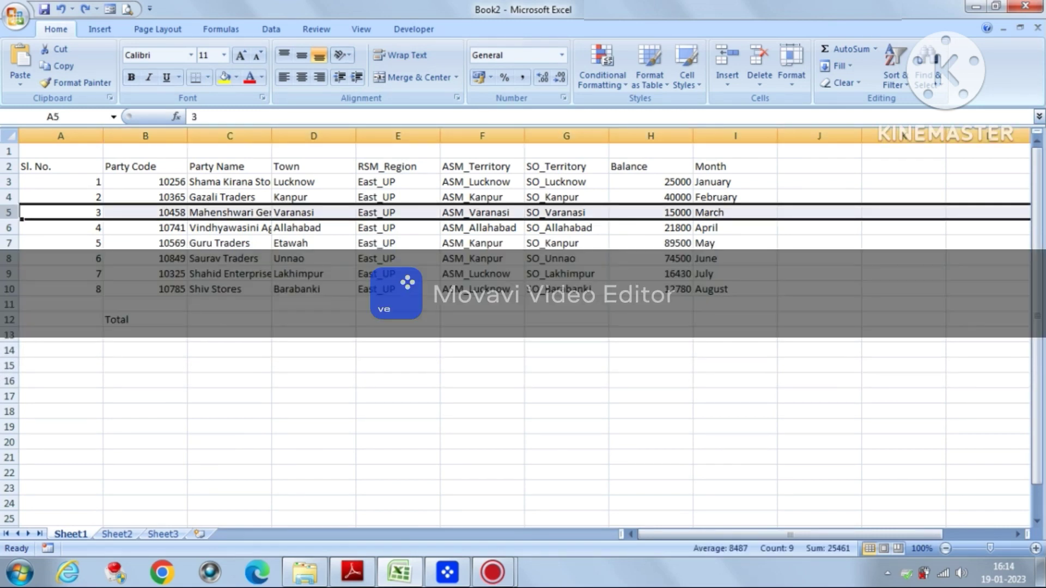
{"action": "right_click", "coordinate": [8, 213]}
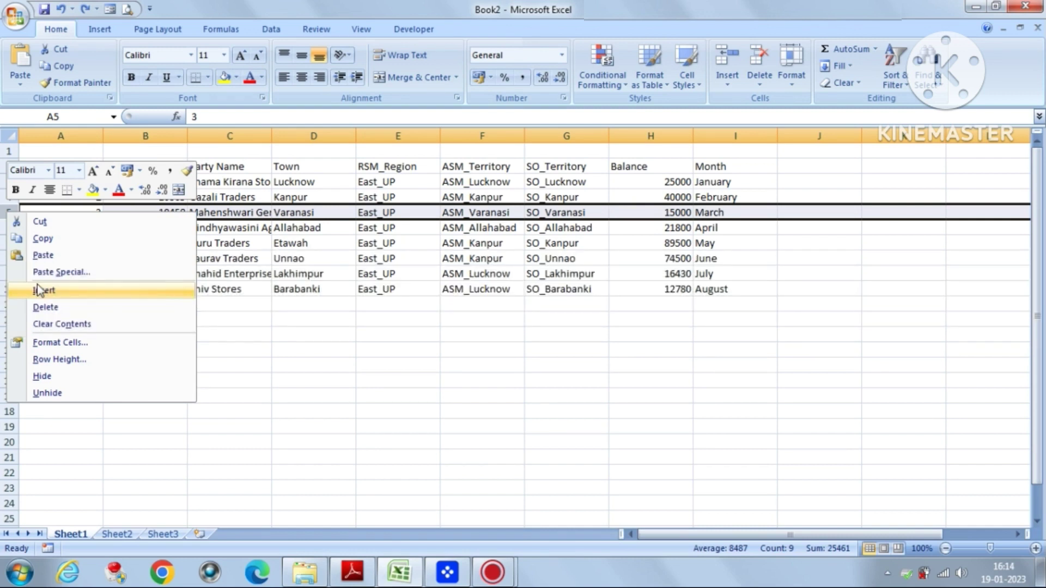
{"action": "left_click", "coordinate": [38, 290]}
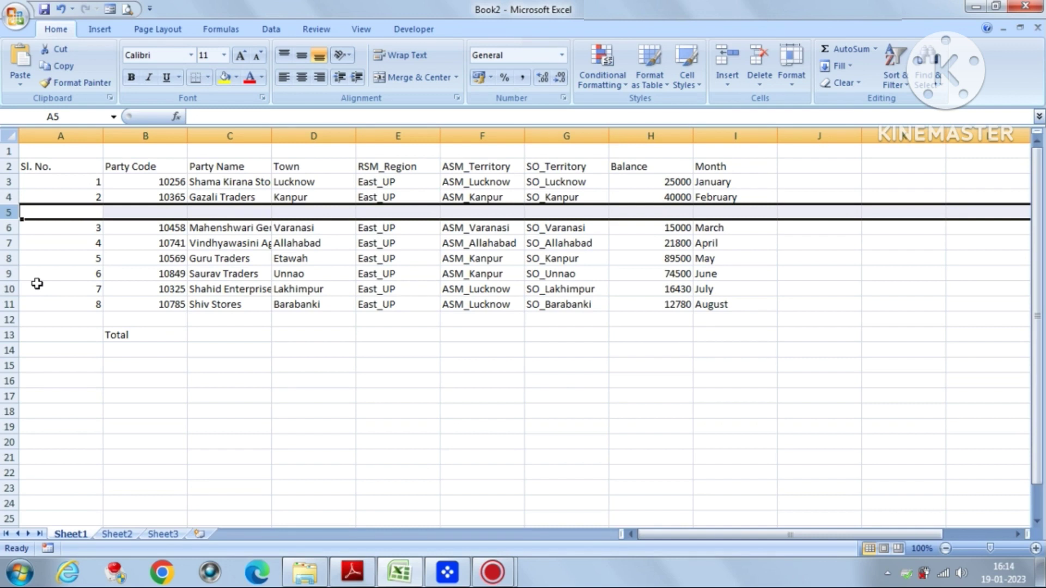
{"action": "key", "text": "ctrl+z"}
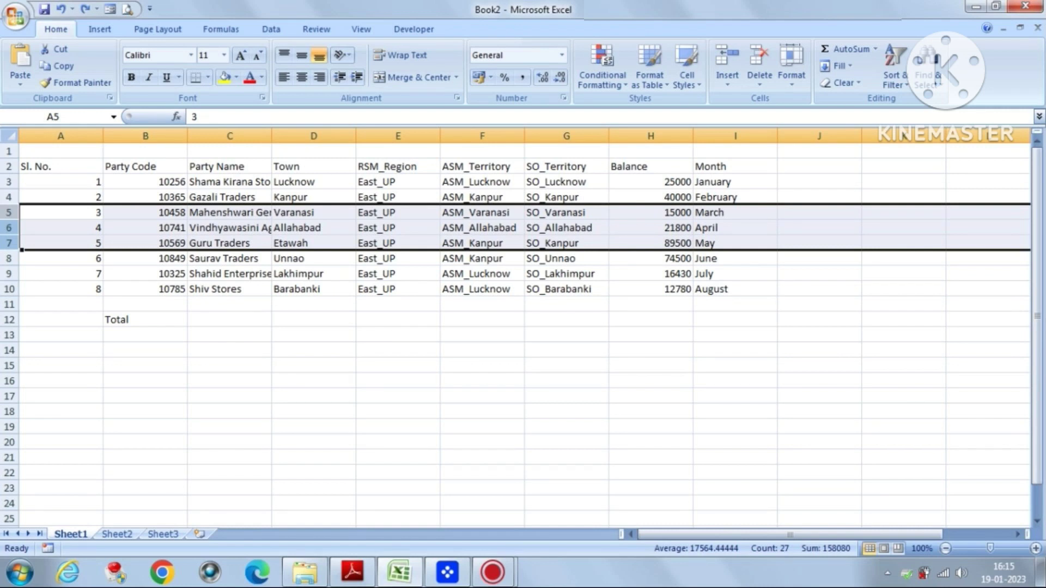
Step: Insert three blank rows at once above row 5, based on rows 5 through 7
{"action": "right_click", "coordinate": [10, 225]}
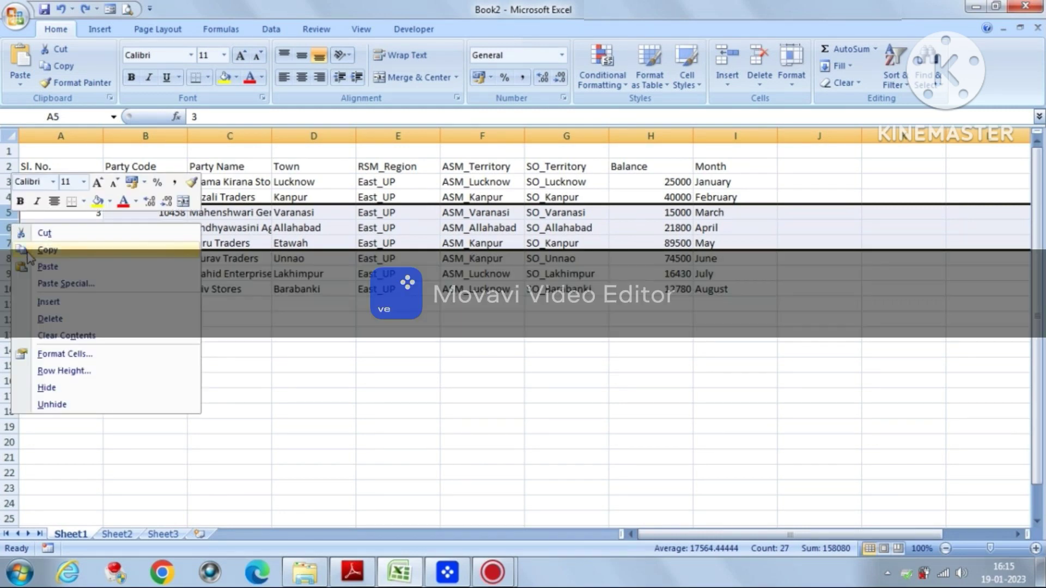
{"action": "left_click", "coordinate": [49, 302]}
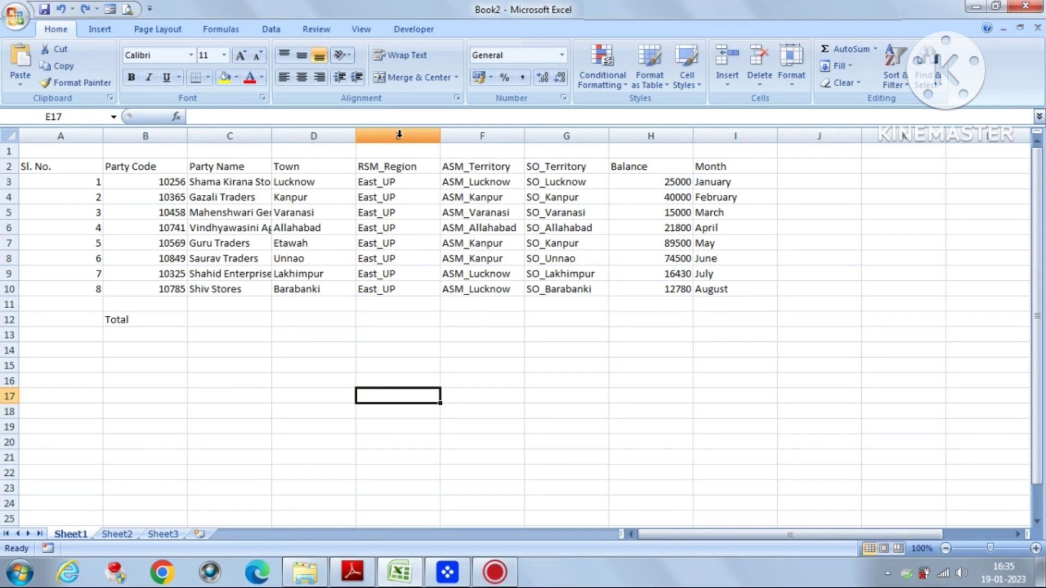
Step: Delete columns E and F, RSM_Region and ASM_Territory, from Sheet1
{"action": "left_click", "coordinate": [399, 135]}
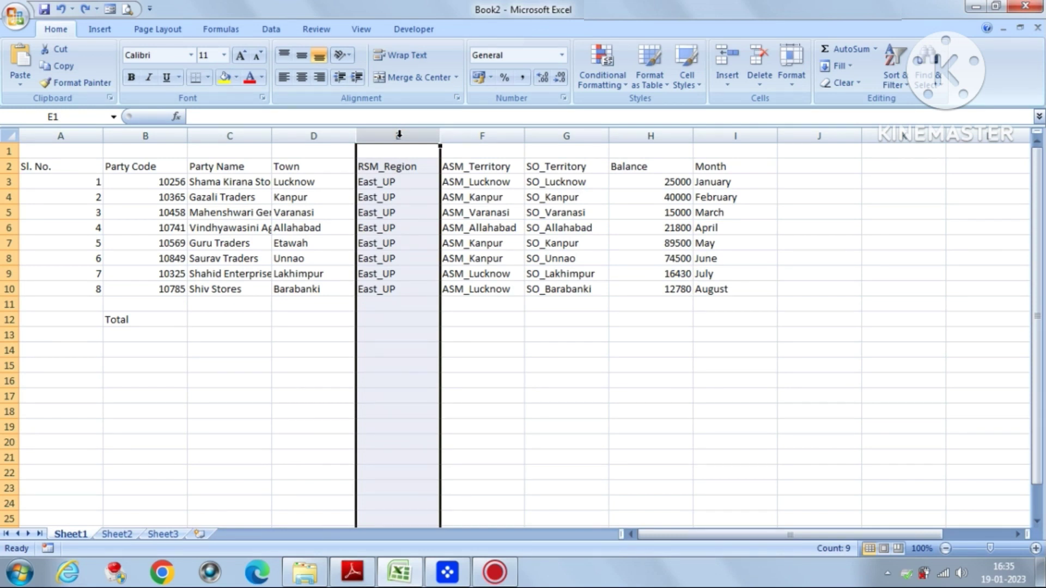
{"action": "left_click_drag", "start_coordinate": [399, 134], "coordinate": [463, 127]}
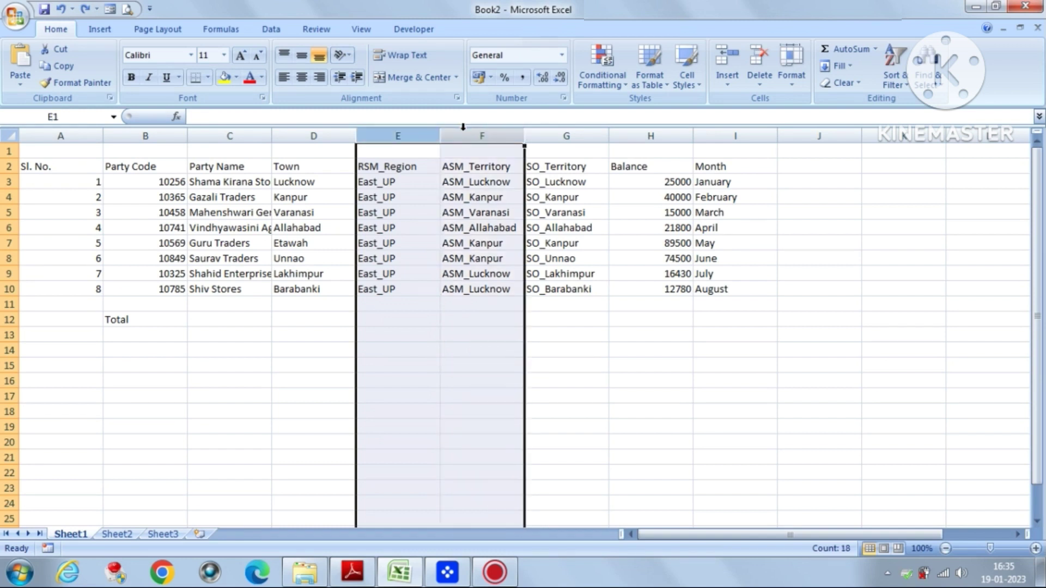
{"action": "right_click", "coordinate": [464, 134]}
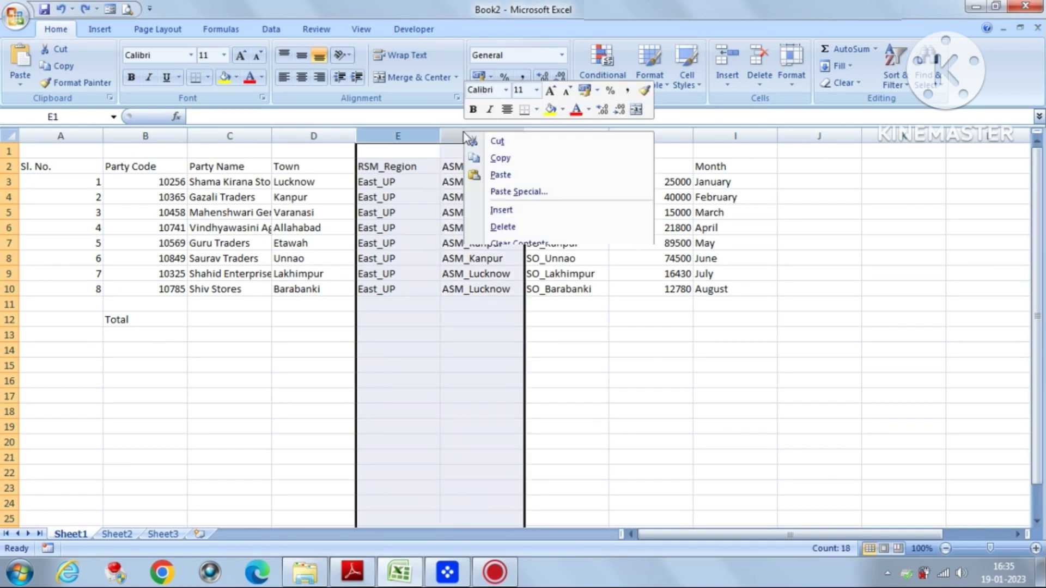
{"action": "left_click", "coordinate": [501, 227]}
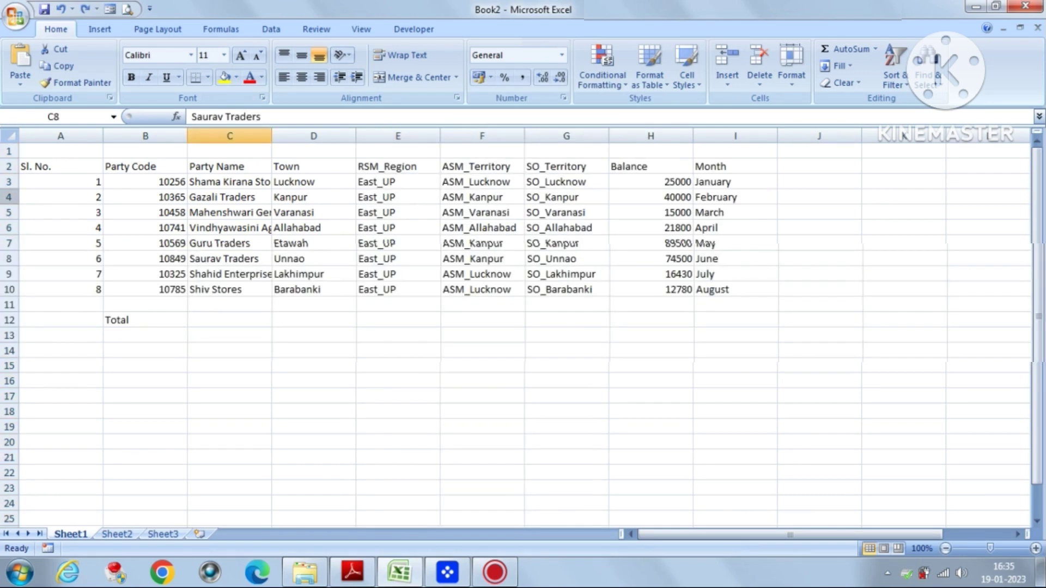
Step: Delete row 4, the February record, from Sheet1
{"action": "left_click", "coordinate": [9, 198]}
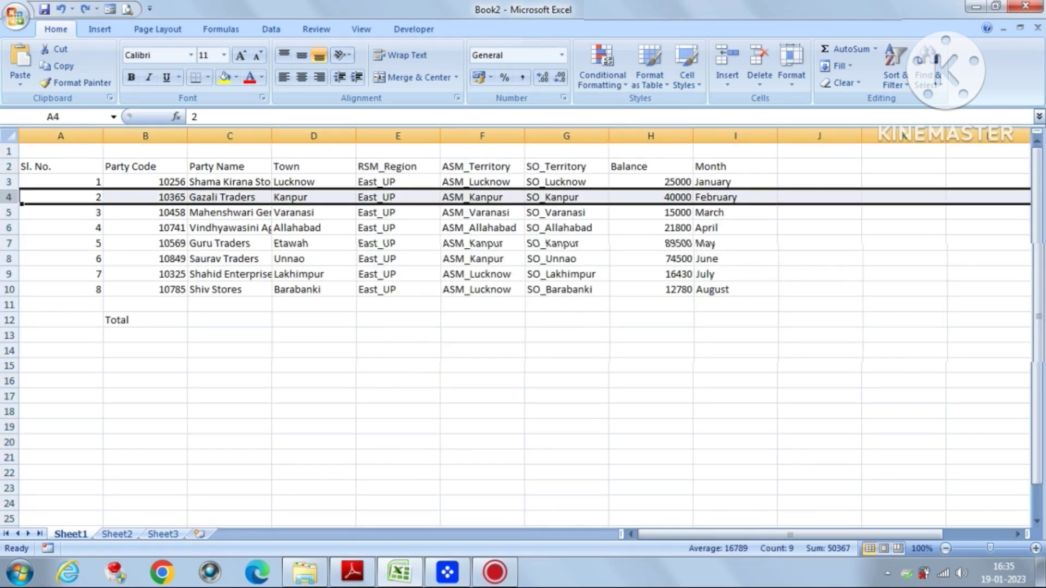
{"action": "right_click", "coordinate": [14, 199]}
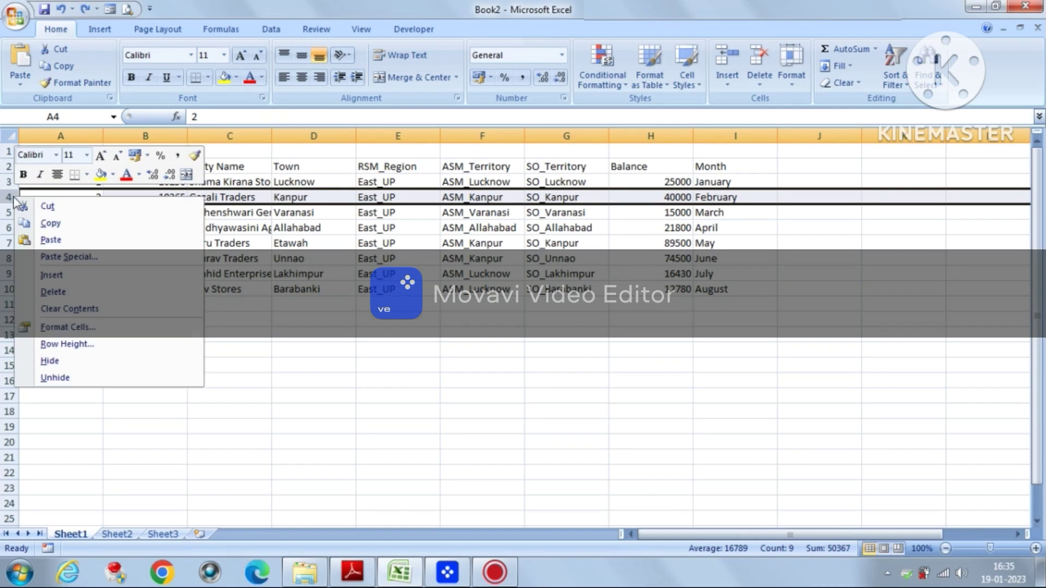
{"action": "left_click", "coordinate": [52, 292]}
{"action": "left_click", "coordinate": [51, 299]}
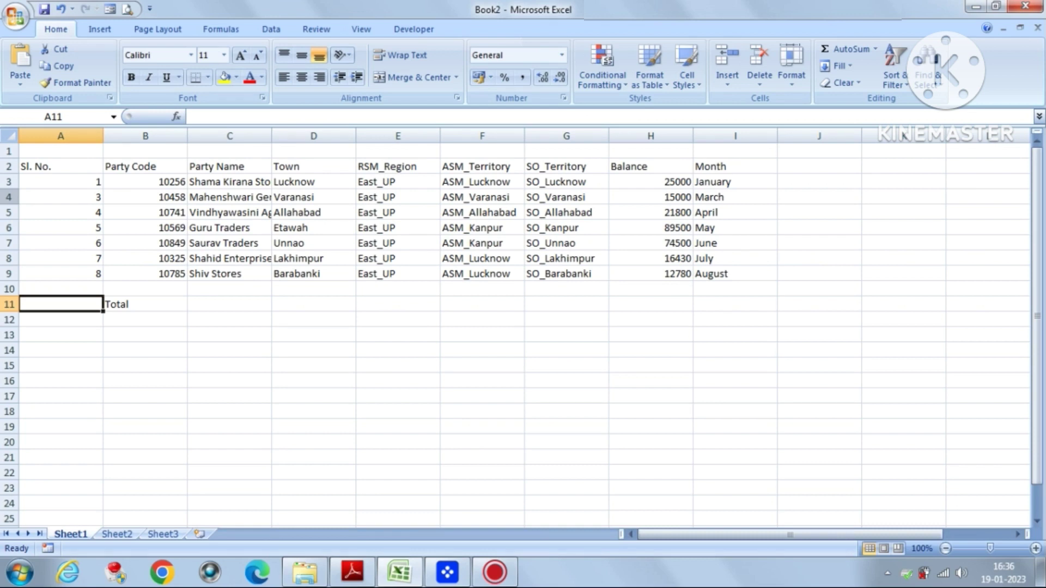
Step: Delete rows 4 through 7, the March to June records, from Sheet1 in one operation
{"action": "left_click", "coordinate": [9, 198]}
{"action": "left_click_drag", "start_coordinate": [9, 197], "coordinate": [9, 247]}
{"action": "right_click", "coordinate": [8, 199]}
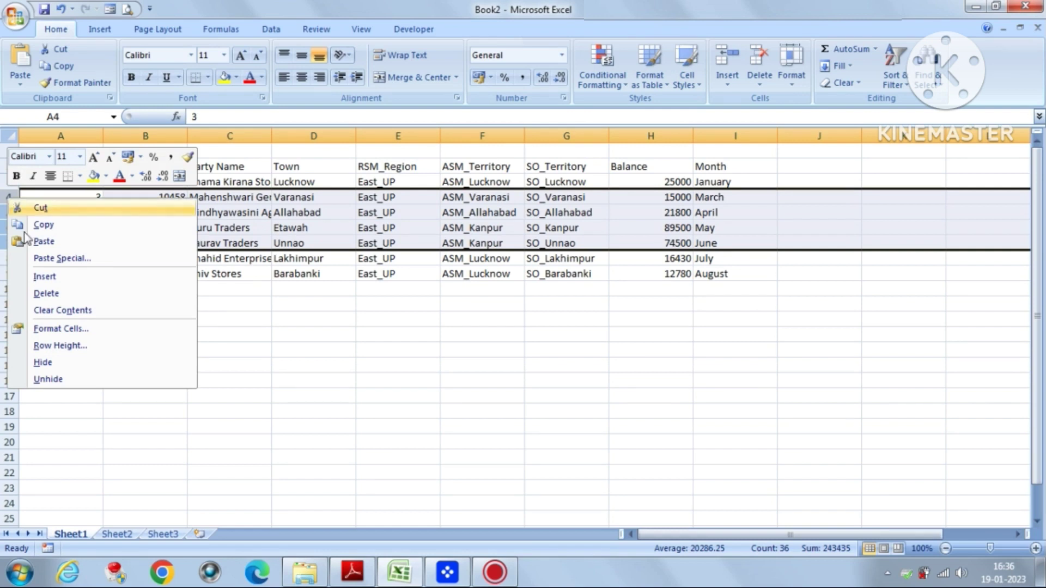
{"action": "left_click", "coordinate": [46, 293]}
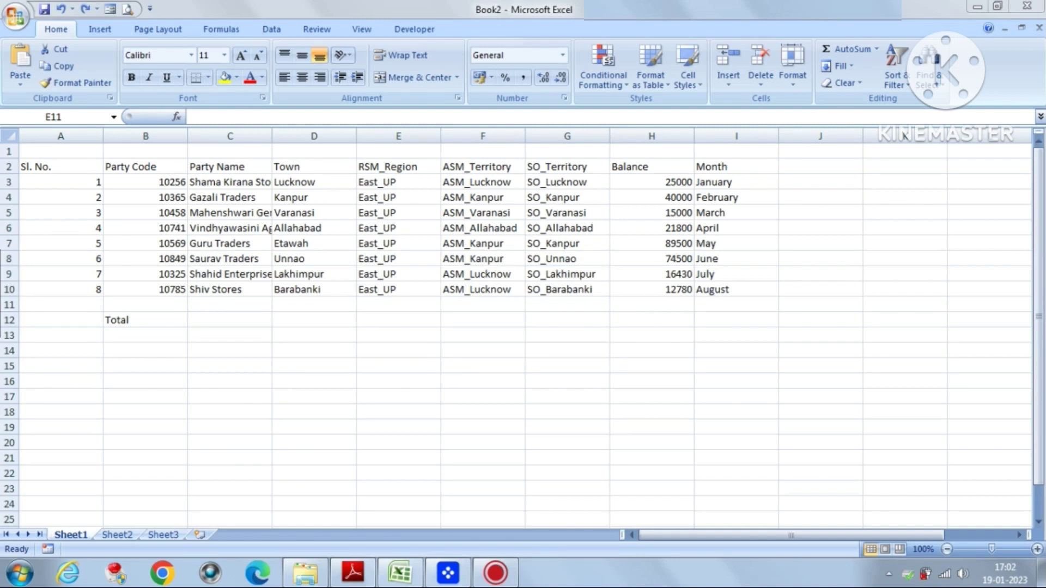
Step: Move the Party Code heading from cell B2 to J2, beside Month, and undo the move
{"action": "left_click", "coordinate": [131, 166]}
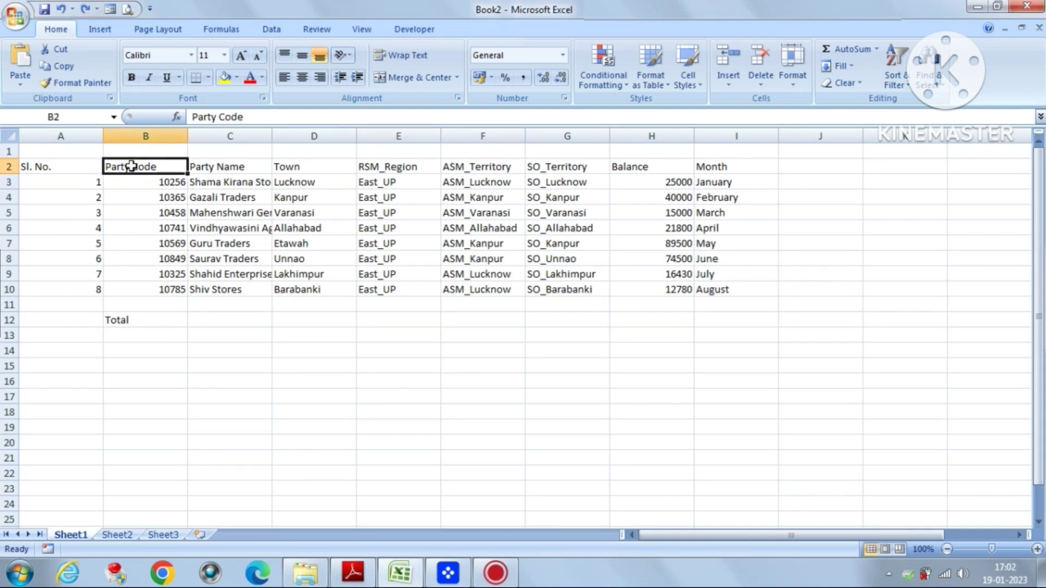
{"action": "left_click", "coordinate": [138, 207]}
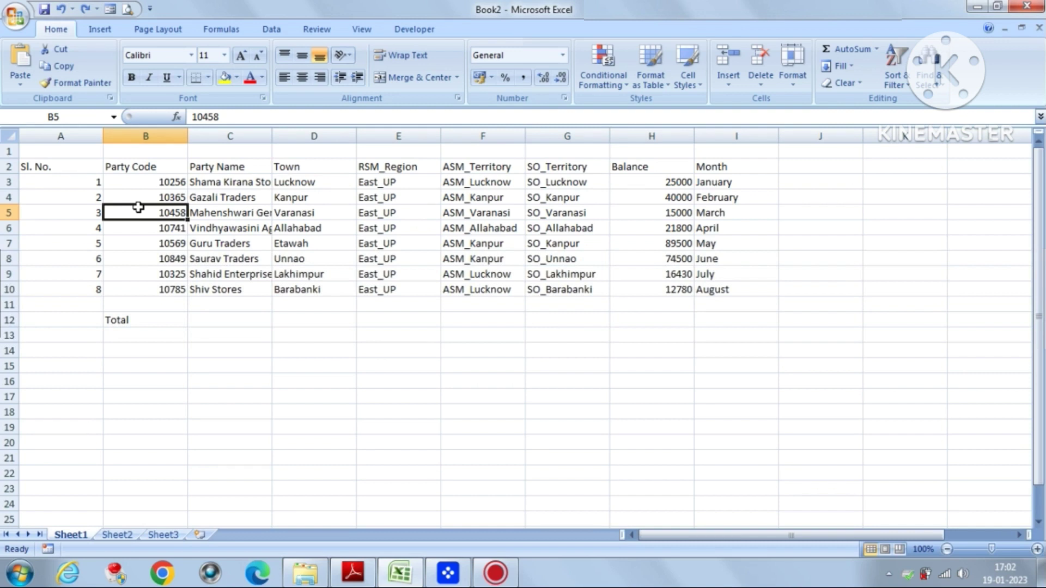
{"action": "left_click", "coordinate": [135, 165]}
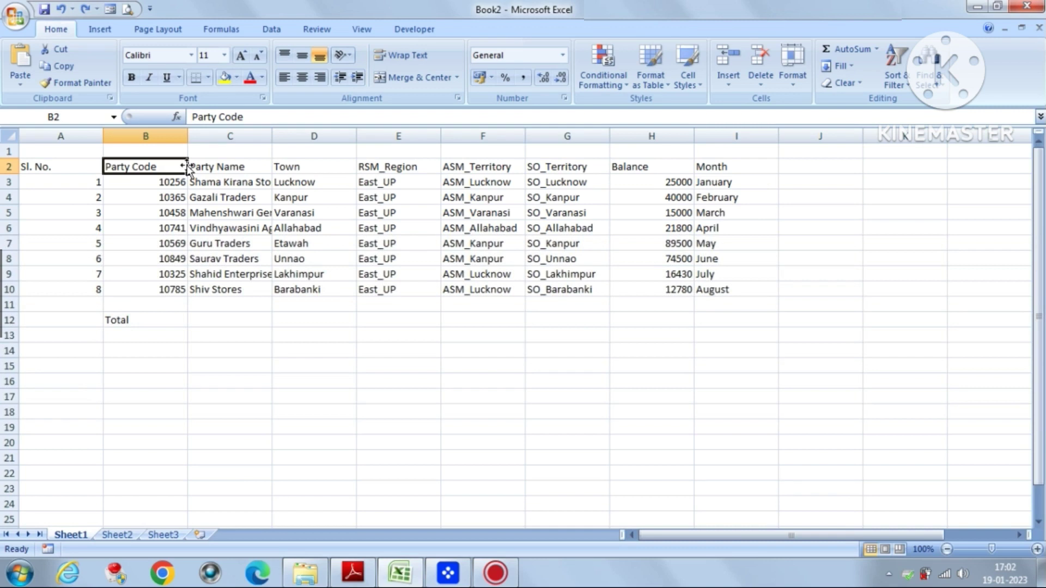
{"action": "left_click_drag", "start_coordinate": [187, 168], "coordinate": [797, 169]}
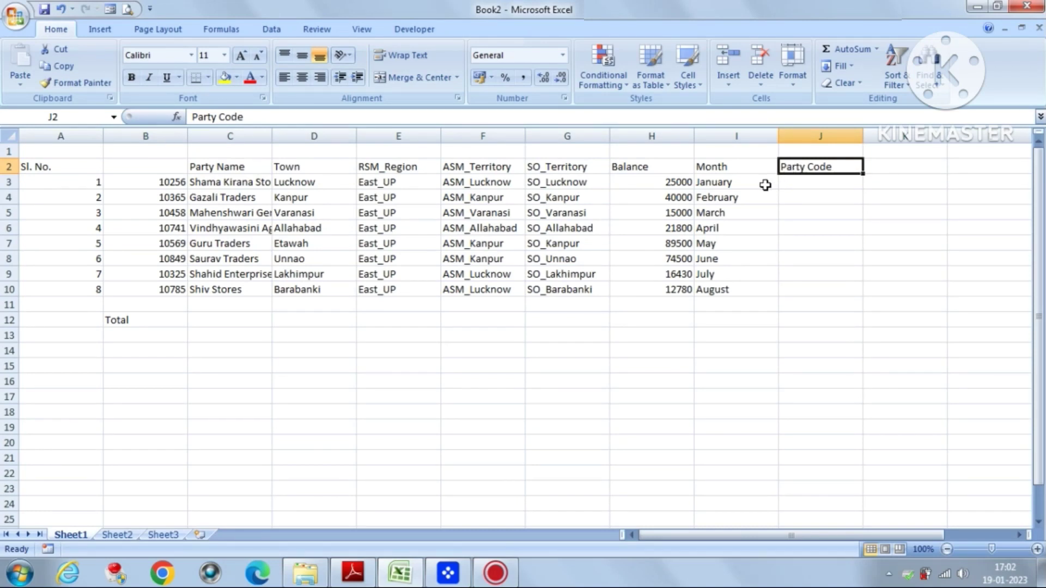
{"action": "key", "text": "ctrl+z"}
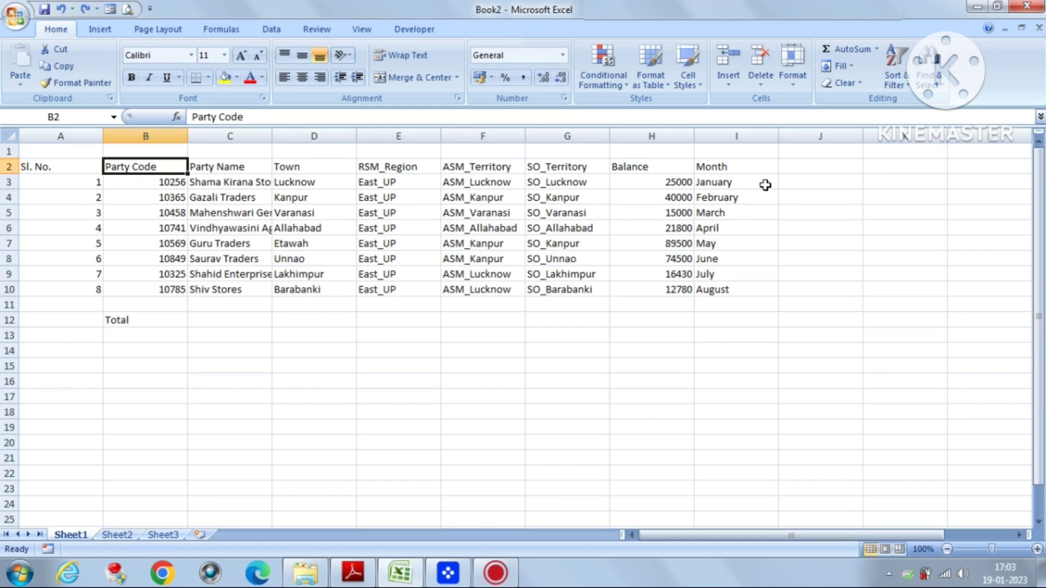
Step: Move the Party Code heading with its codes, cells B2 to B10, to column J starting at J2
{"action": "key", "text": "ctrl+shift+Down"}
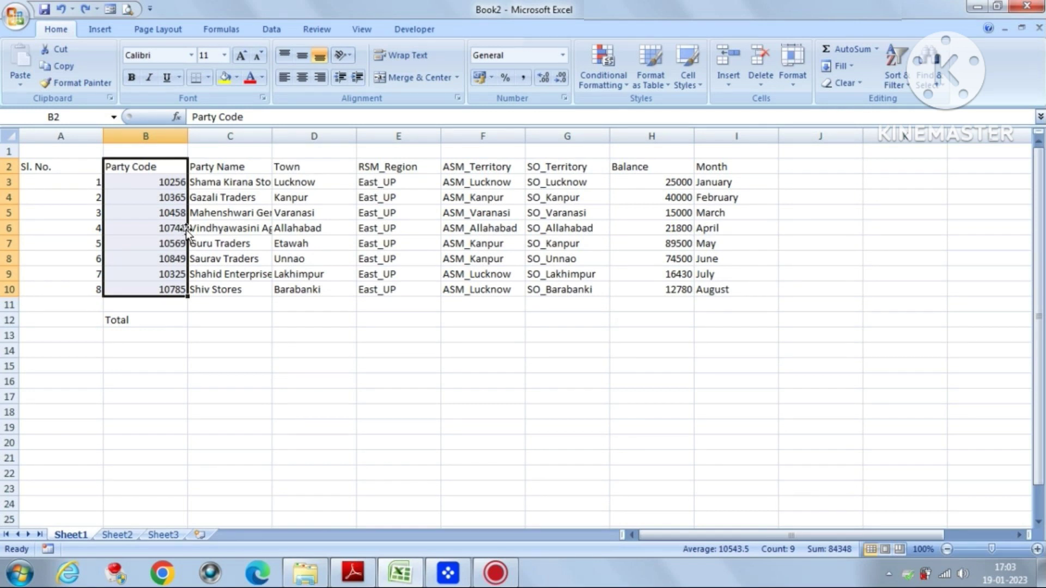
{"action": "left_click_drag", "start_coordinate": [187, 231], "coordinate": [787, 228]}
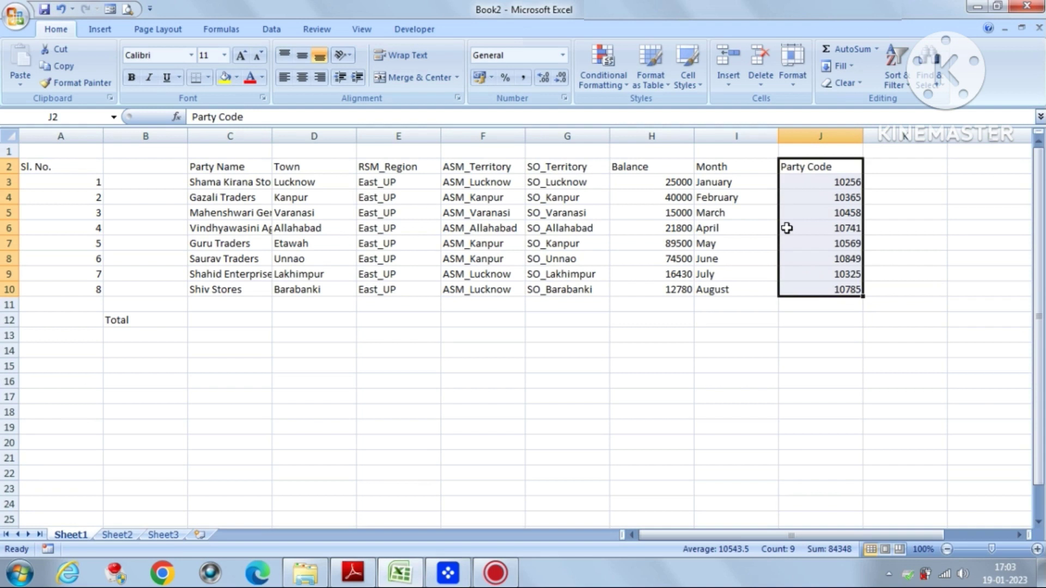